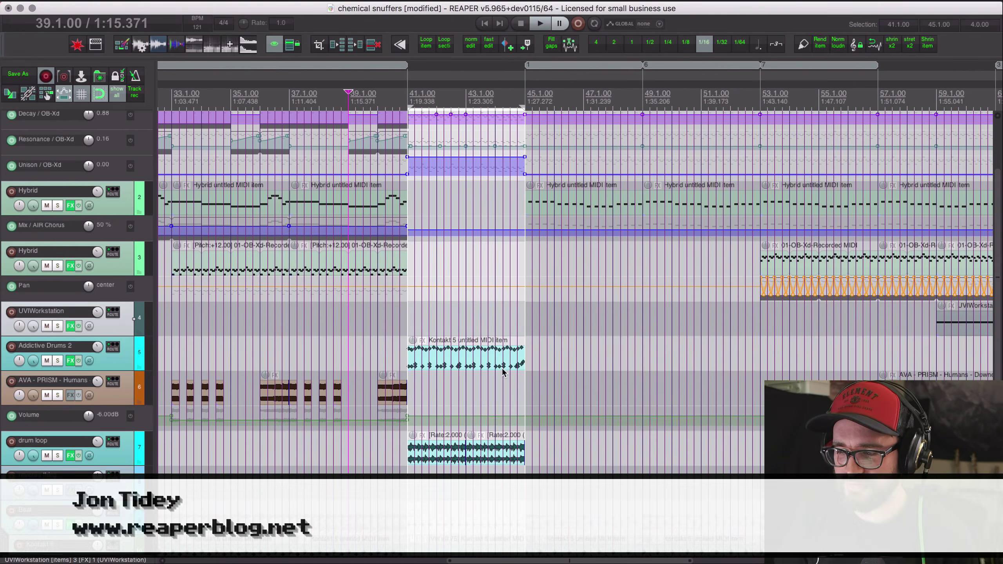
# Step: Play the arrangement from bar 39 through the breakdown at bars 41 to 45, then stop playback
pyautogui.scroll(-5, 503, 374)
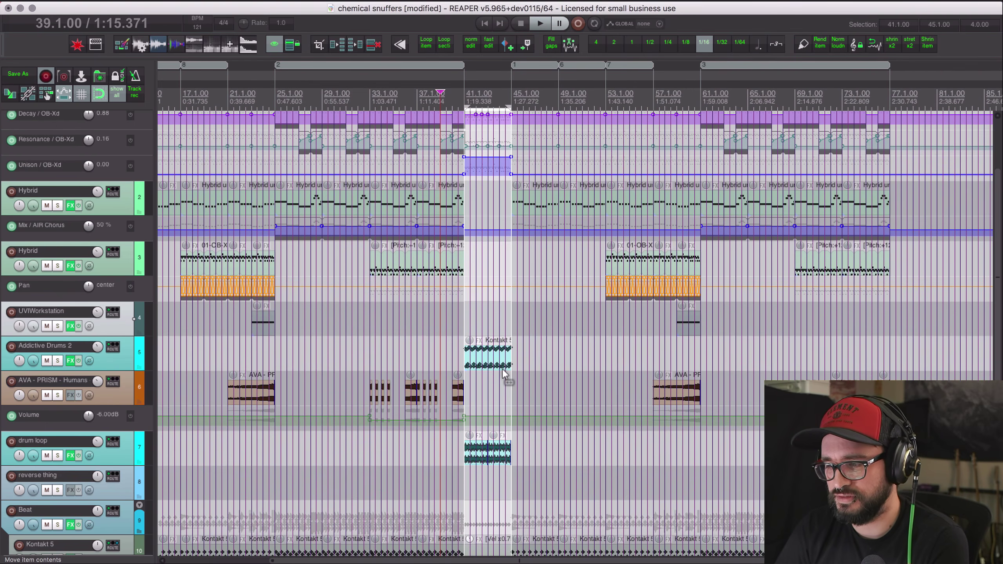
pyautogui.scroll(3, 504, 373)
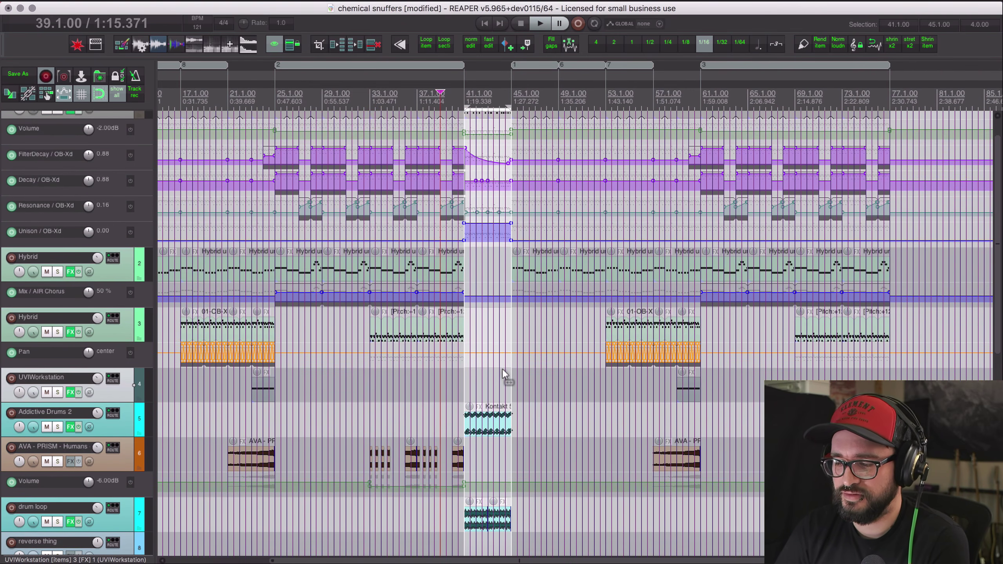
pyautogui.scroll(-1, 502, 371)
pyautogui.scroll(4, 502, 371)
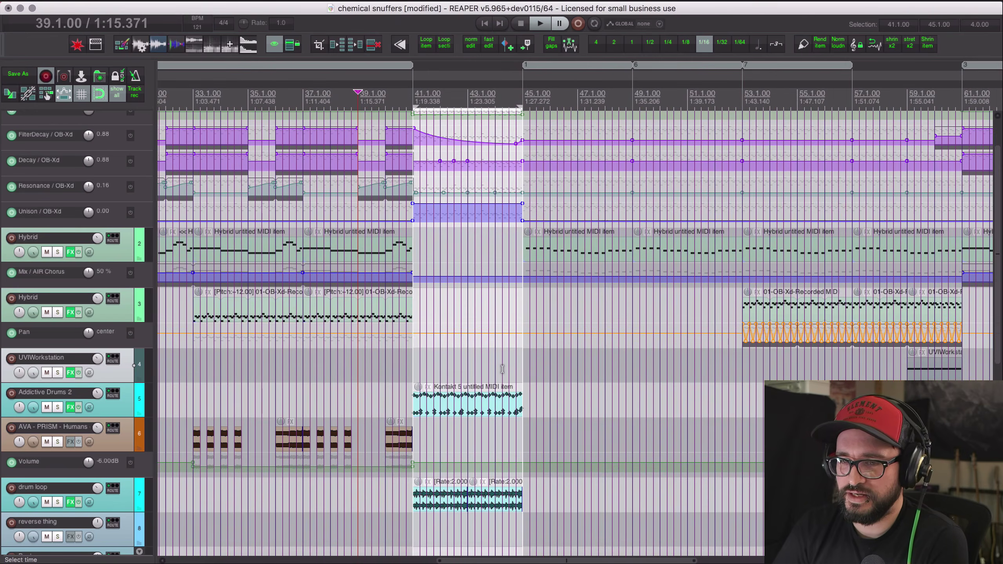
pyautogui.scroll(1, 502, 370)
pyautogui.scroll(1, 502, 369)
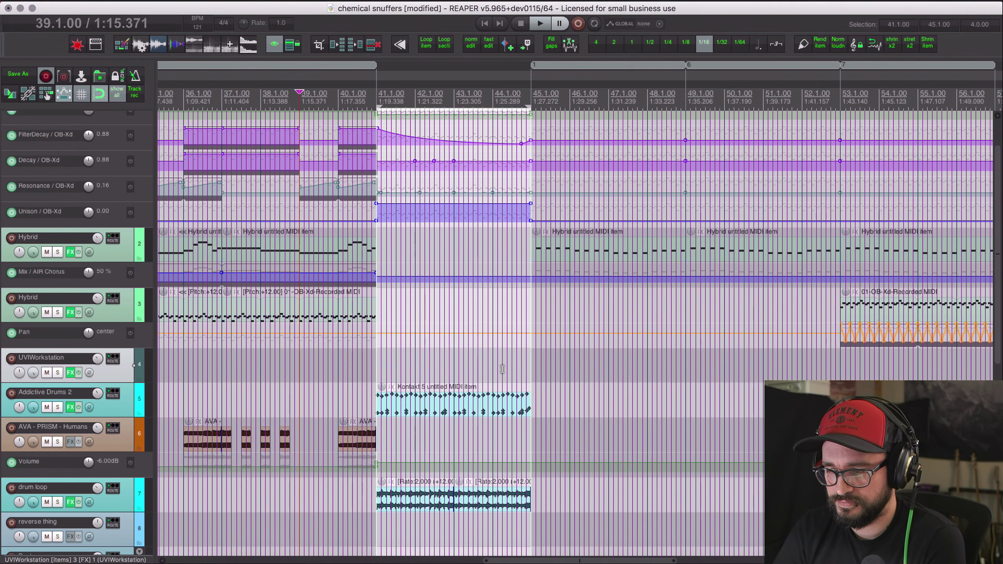
pyautogui.press('space')
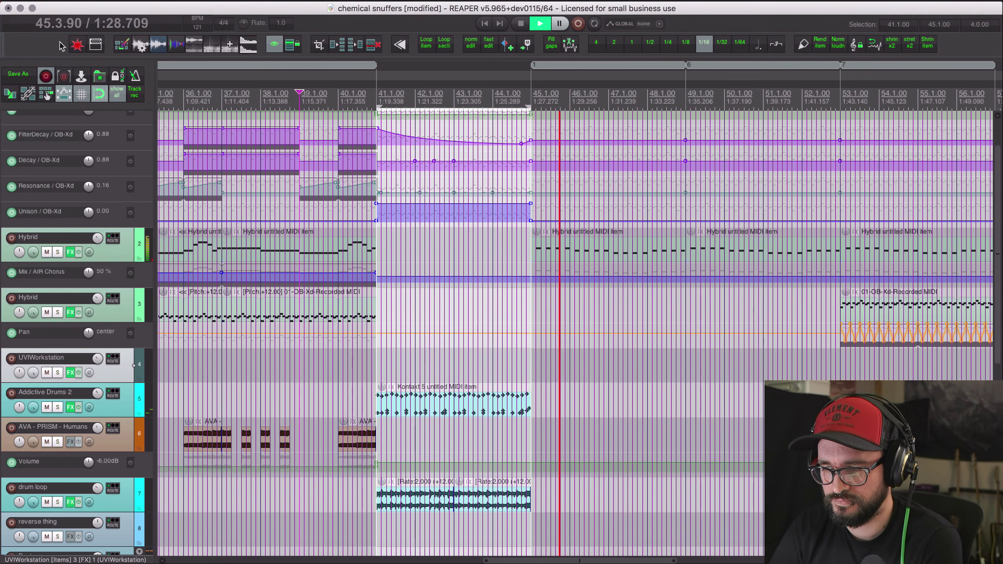
pyautogui.press('space')
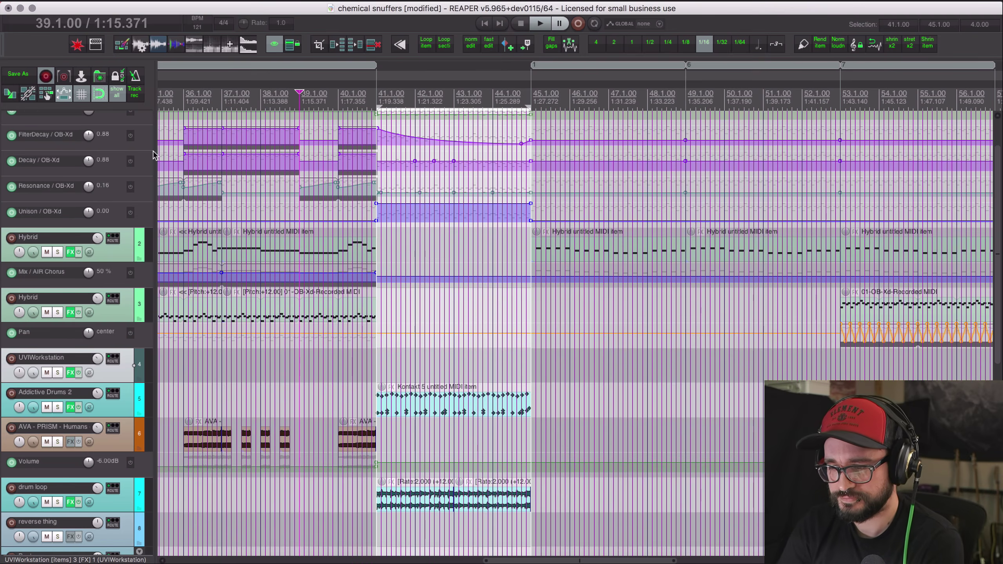
# Step: Solo the OB-Xd track and open its OB-Xd synth to audition the automated bass part
pyautogui.scroll(2, 114, 83)
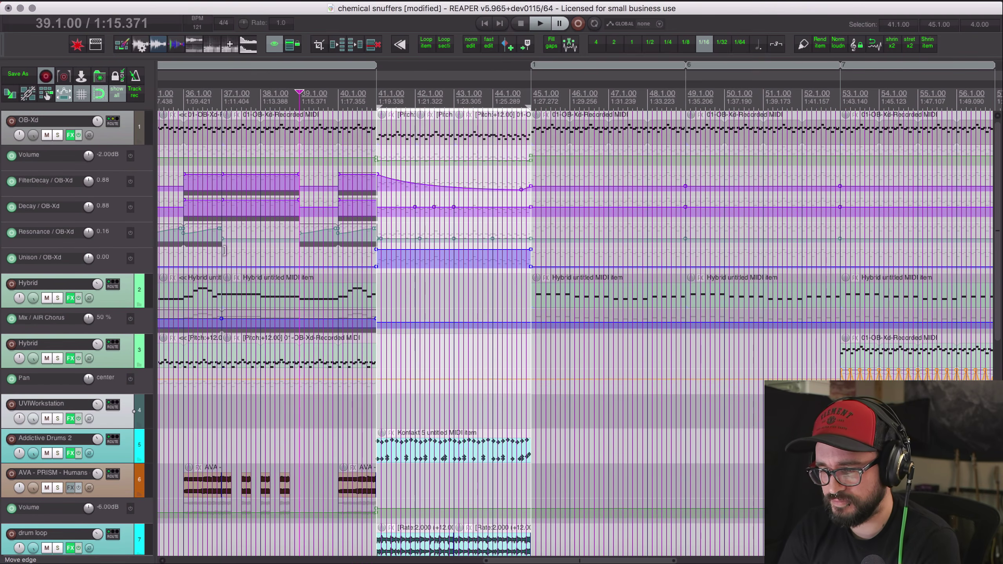
pyautogui.click(57, 135)
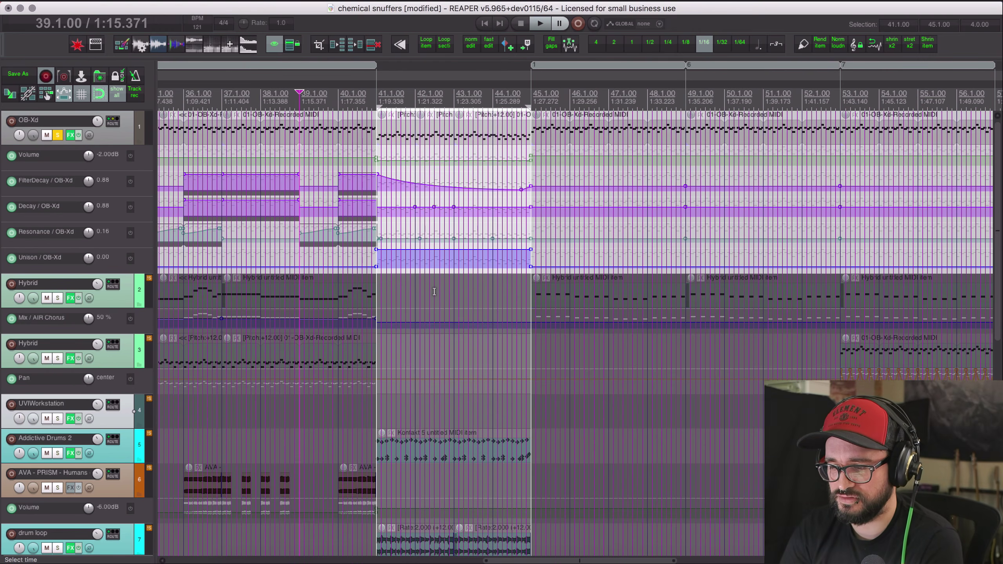
pyautogui.scroll(3, 434, 291)
pyautogui.scroll(-1, 435, 291)
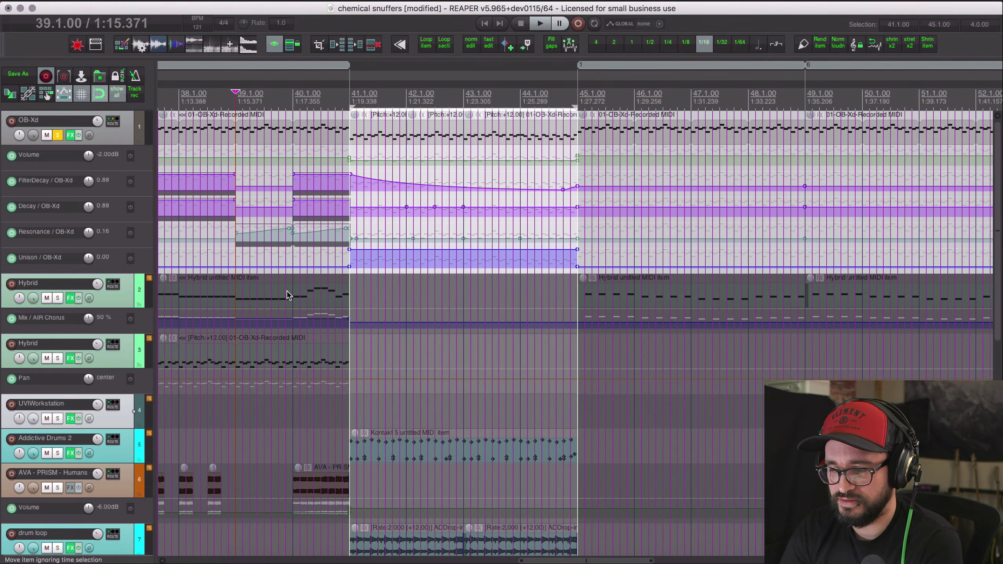
pyautogui.rightClick(76, 136)
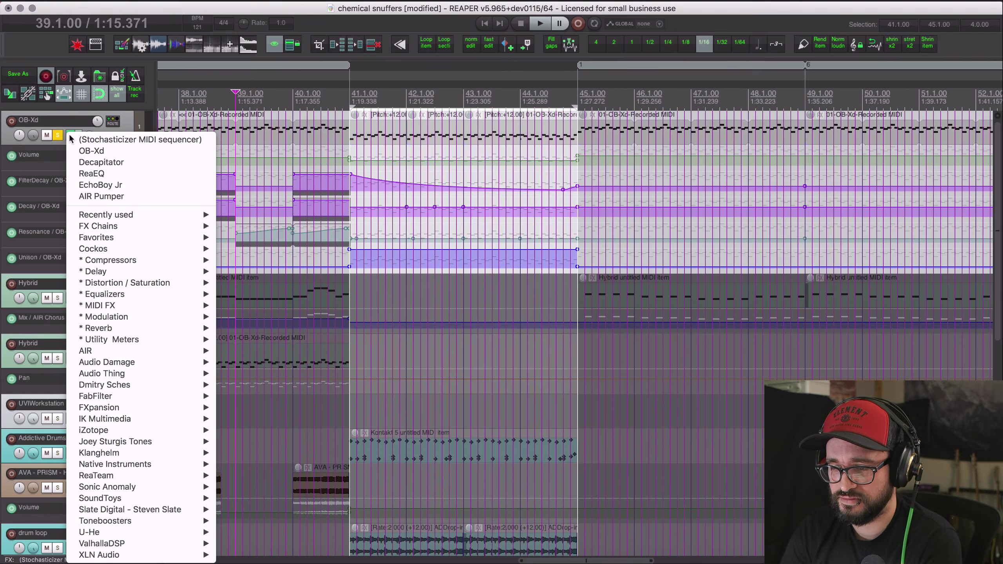
pyautogui.click(126, 149)
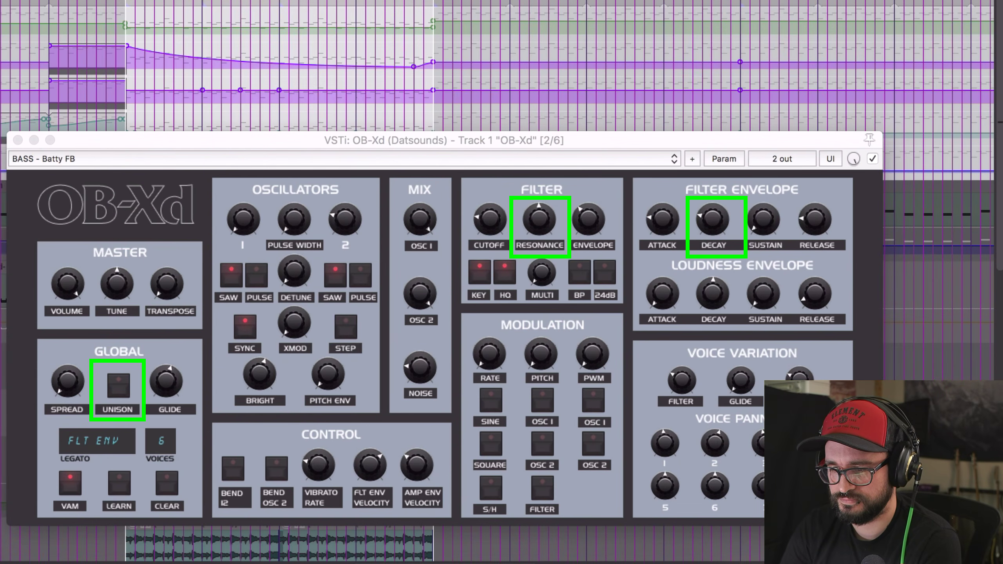
pyautogui.press('space')
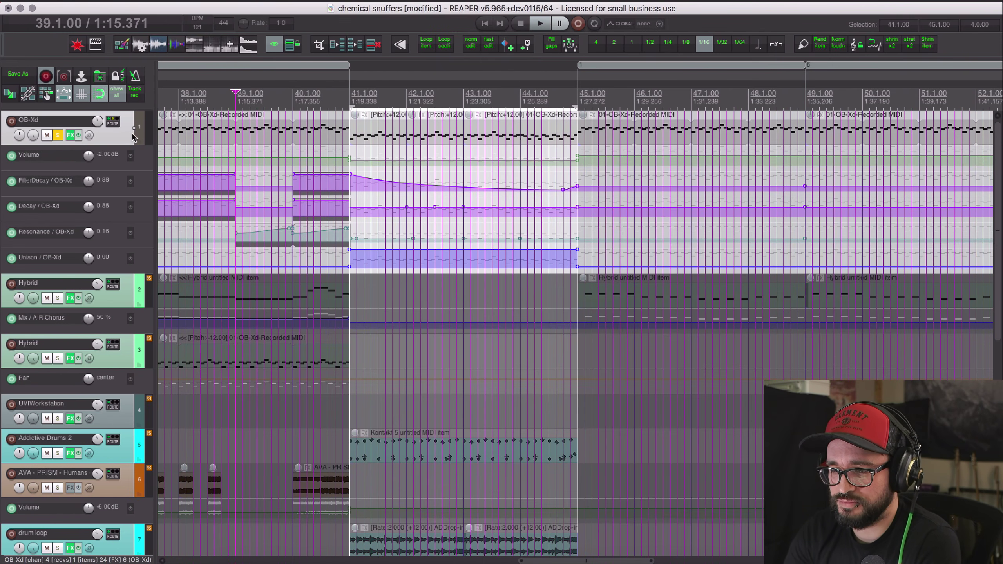
# Step: Inspect the pitch adjustment in the item properties of the OB-Xd MIDI item at bar 42, then close them
pyautogui.scroll(4, 362, 150)
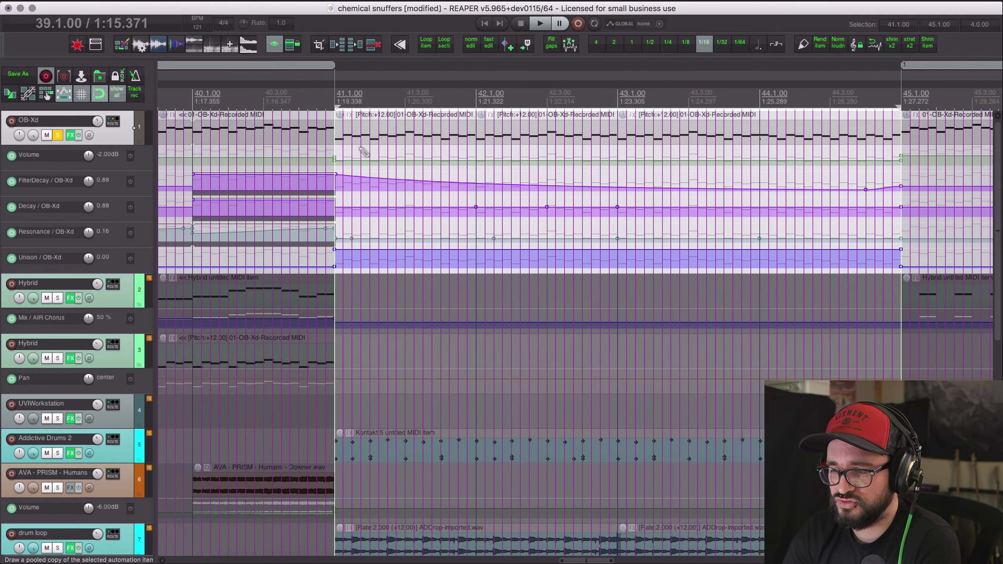
pyautogui.hscroll(5, 363, 147)
pyautogui.scroll(-1, 365, 141)
pyautogui.click(367, 134)
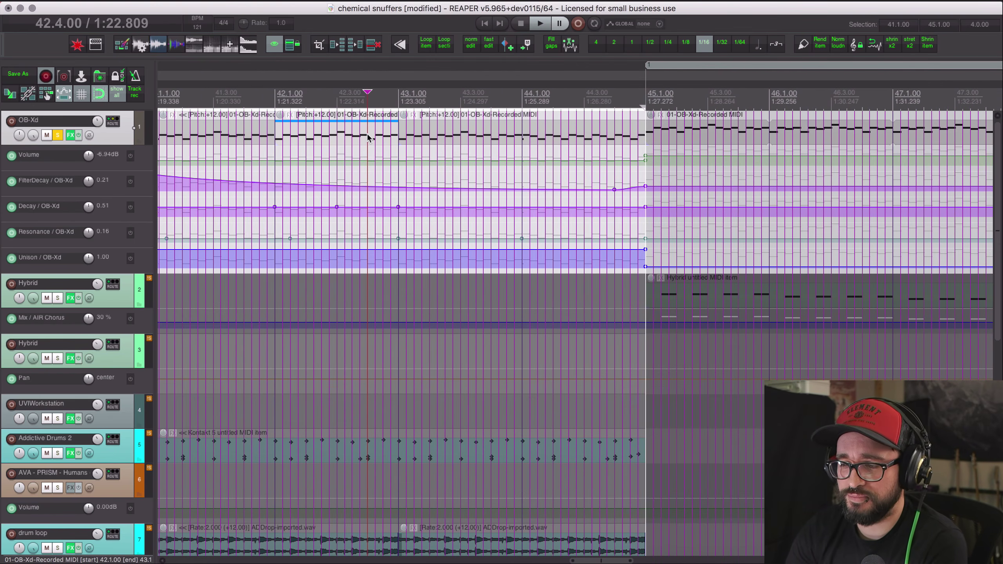
pyautogui.doubleClick(367, 134)
pyautogui.rightClick(327, 92)
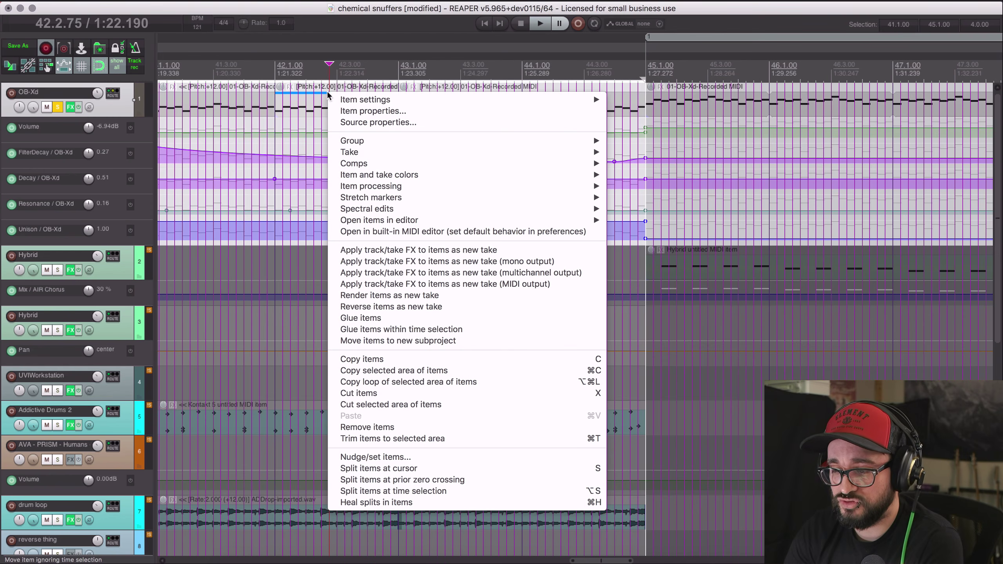
pyautogui.moveTo(362, 101)
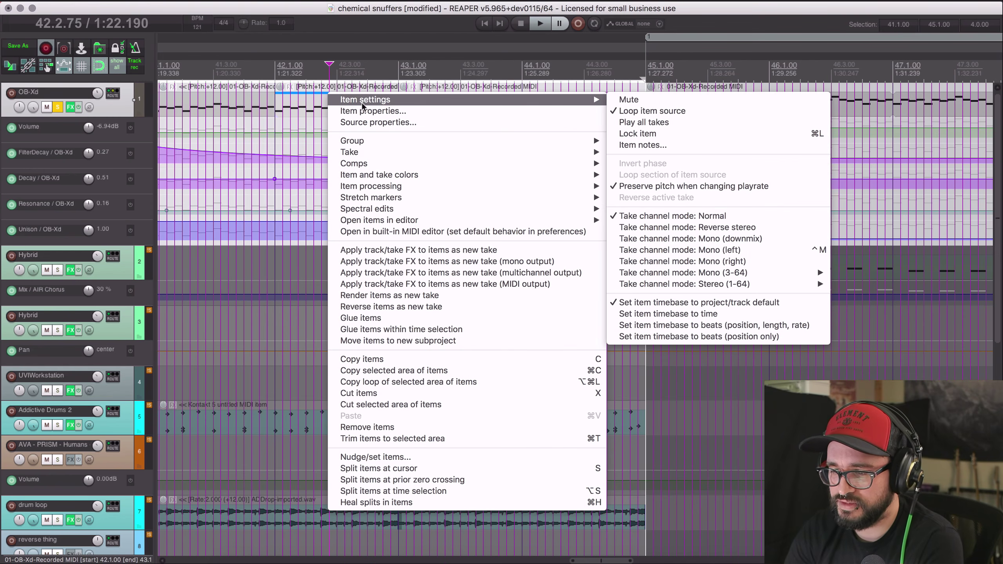
pyautogui.click(365, 112)
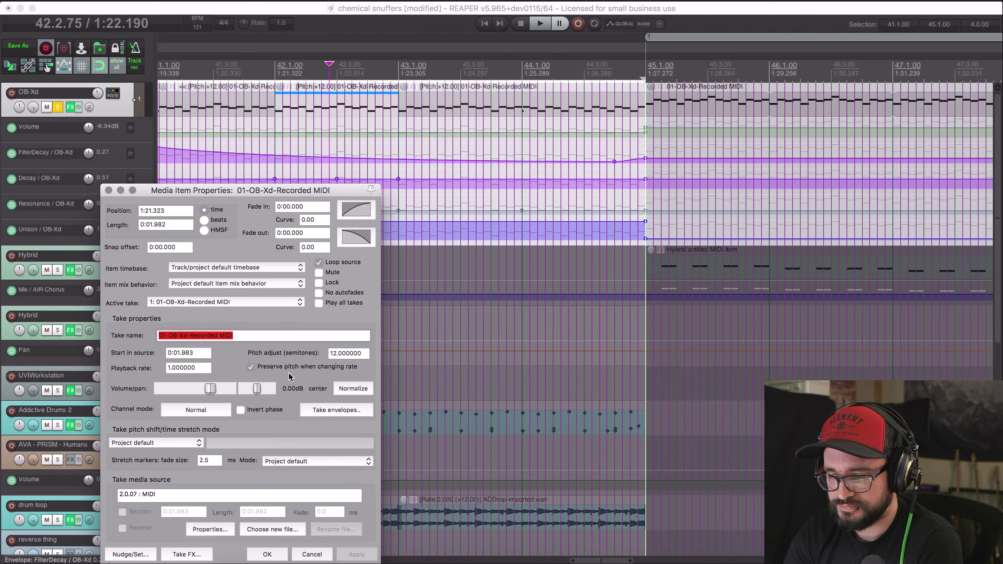
pyautogui.click(364, 354)
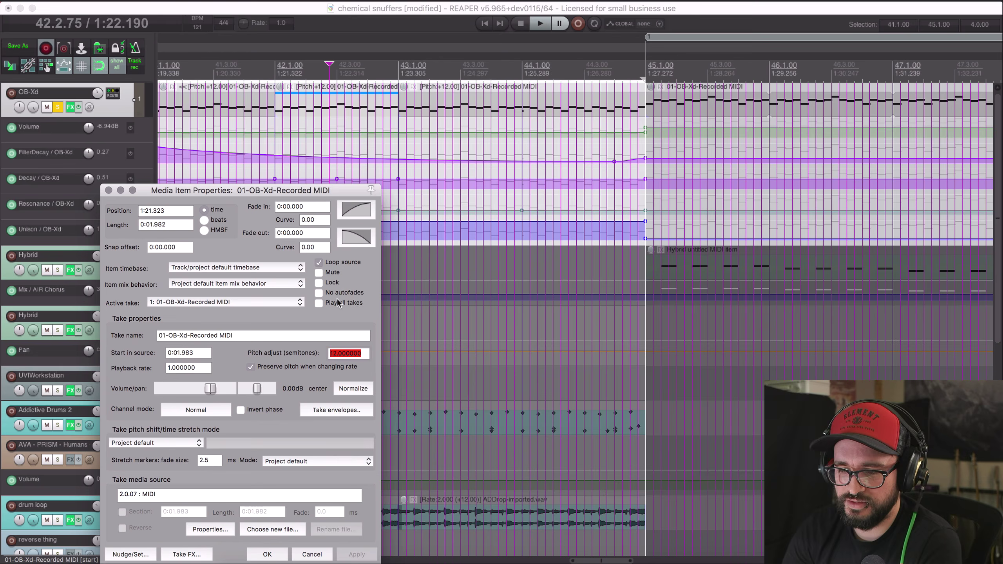
pyautogui.click(109, 191)
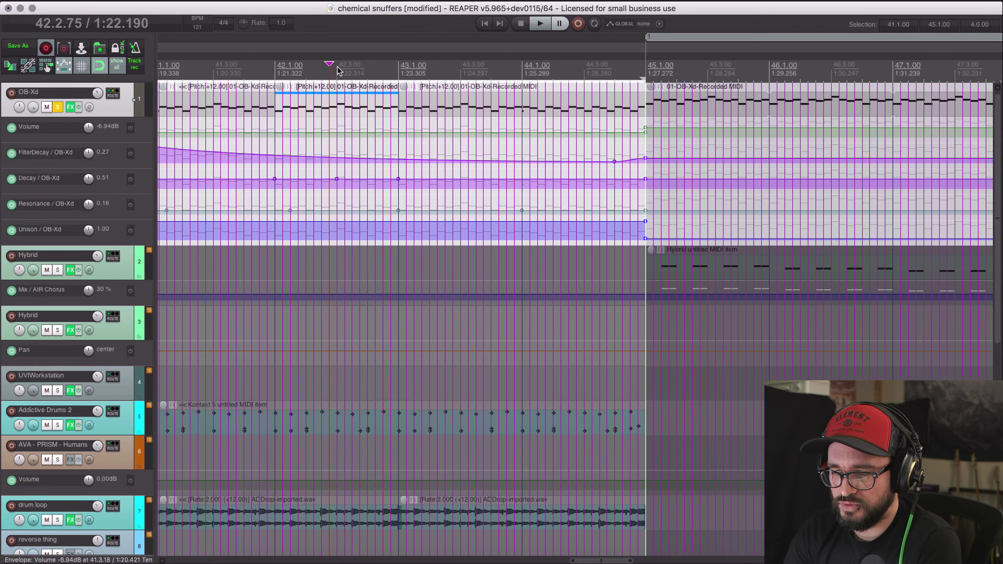
# Step: Select the OB-Xd item at bar 43 and look up the item octave pitch actions with the filter "pitch oct"
pyautogui.click(441, 105)
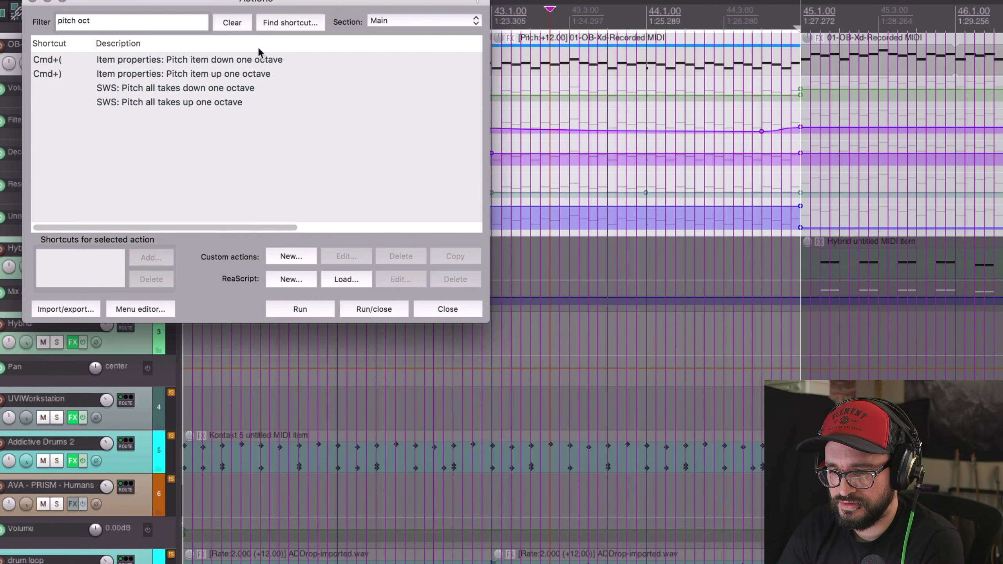
pyautogui.click(278, 47)
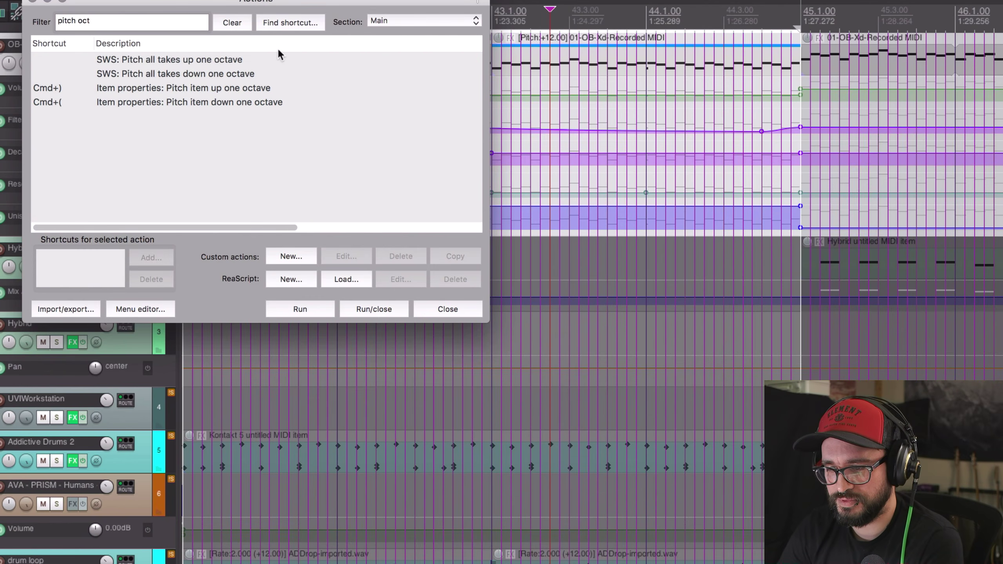
pyautogui.click(261, 89)
pyautogui.press('Down')
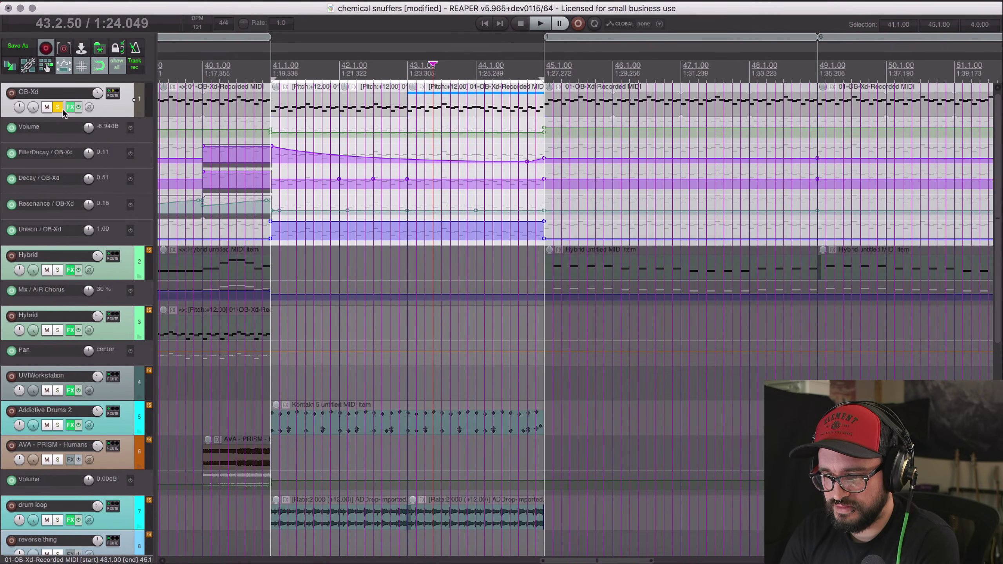
# Step: Move the solo from the OB-Xd track to Addictive Drums 2 and open its drum instrument window
pyautogui.click(57, 107)
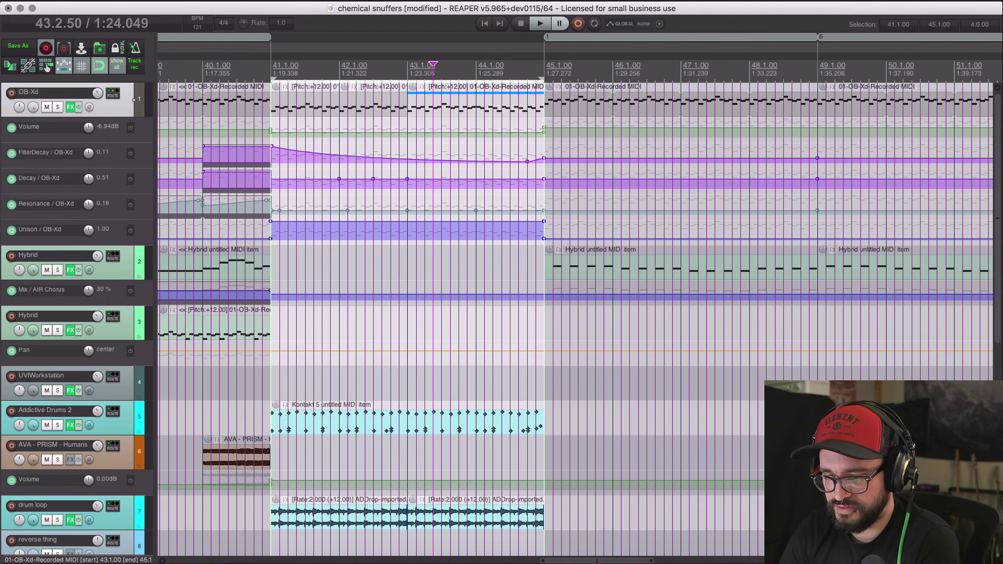
pyautogui.click(58, 425)
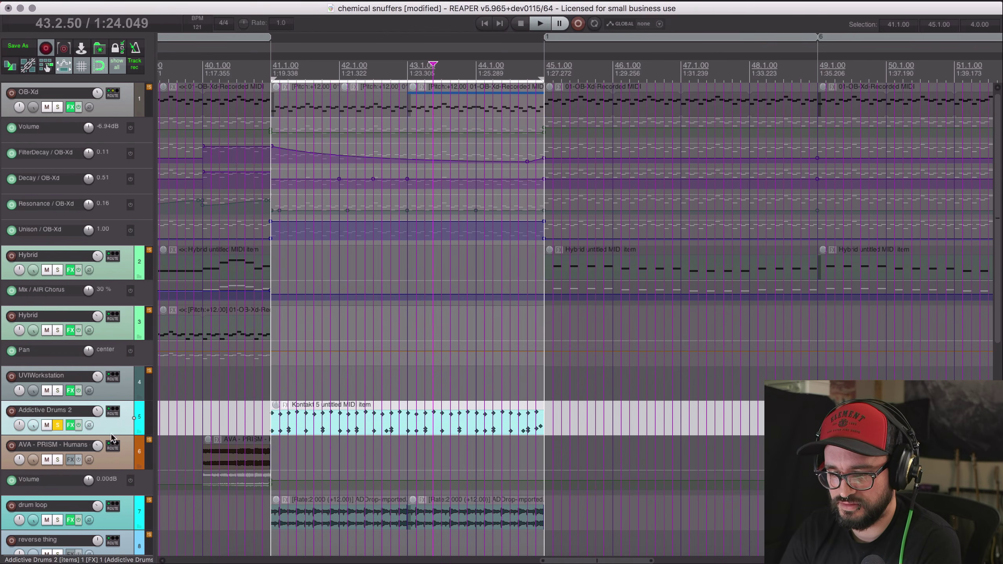
pyautogui.rightClick(72, 425)
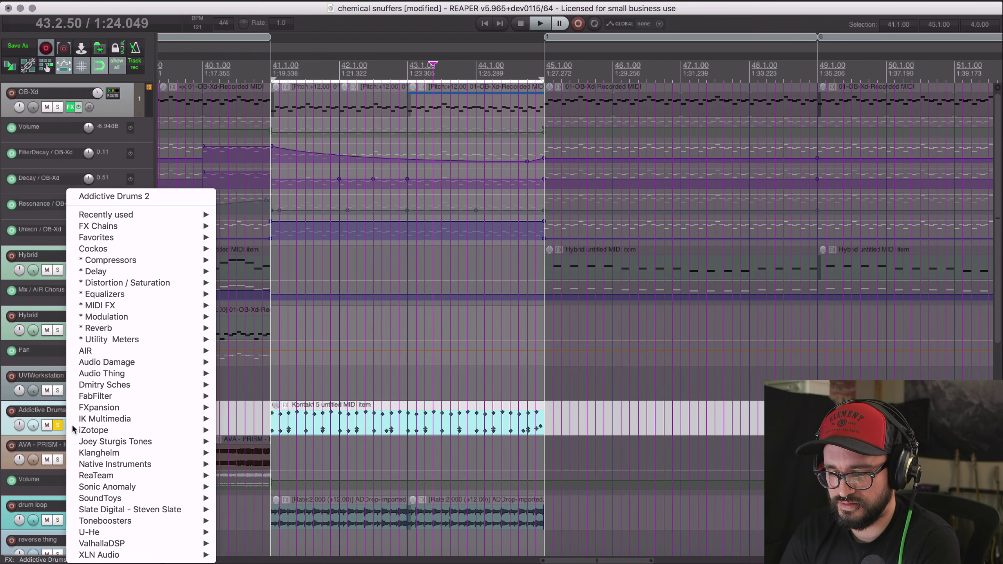
pyautogui.click(151, 194)
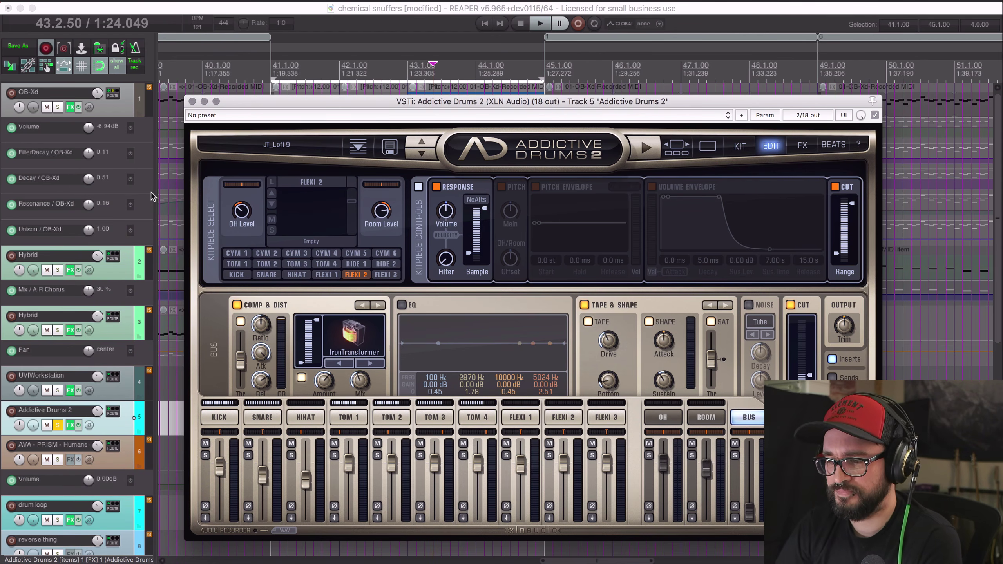
pyautogui.moveTo(335, 101); pyautogui.dragTo(330, 42)
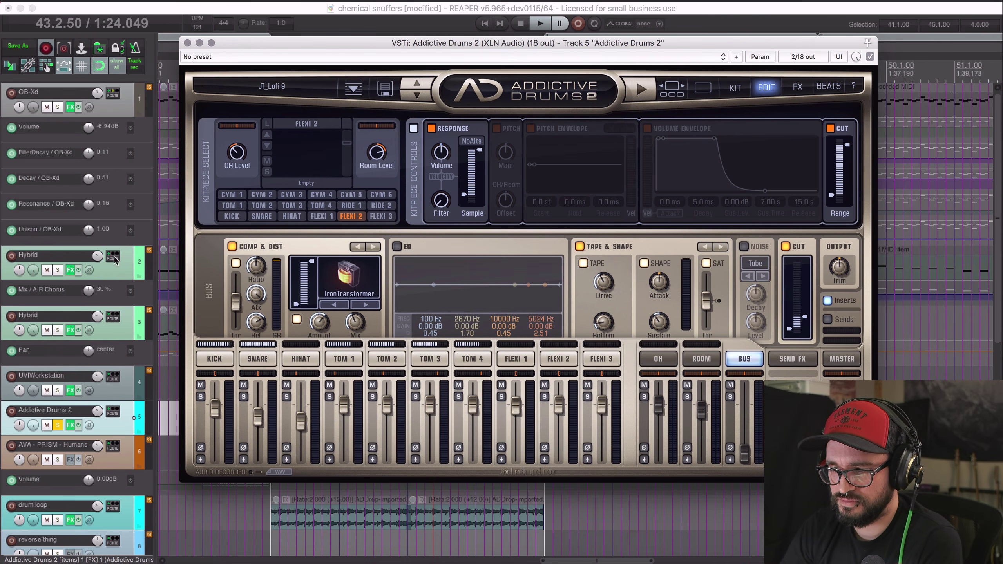
# Step: Play the soloed drum part from bar 41, then view the Master channel's effects in Addictive Drums 2 and close the instrument
pyautogui.moveTo(280, 41); pyautogui.dragTo(280, 195)
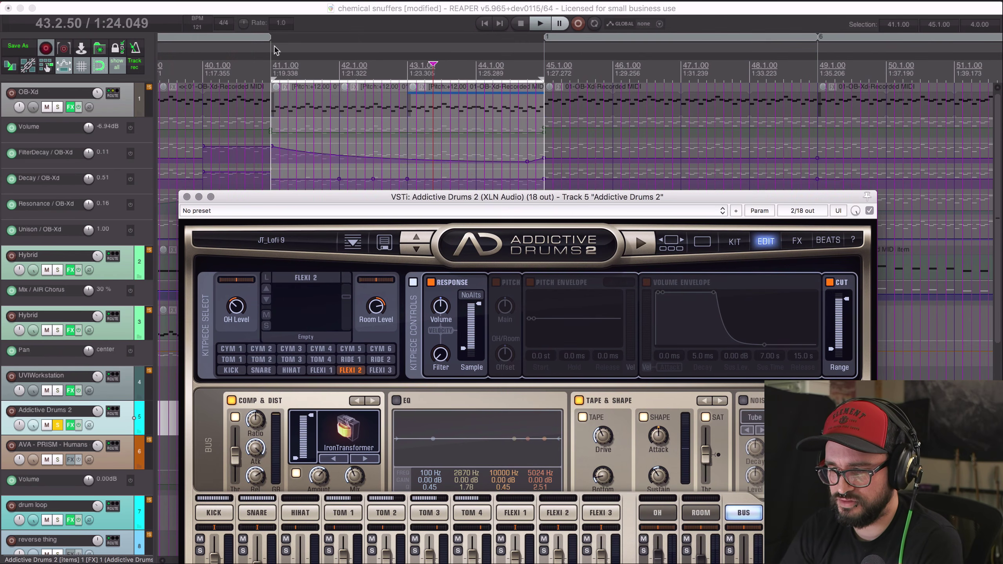
pyautogui.click(271, 60)
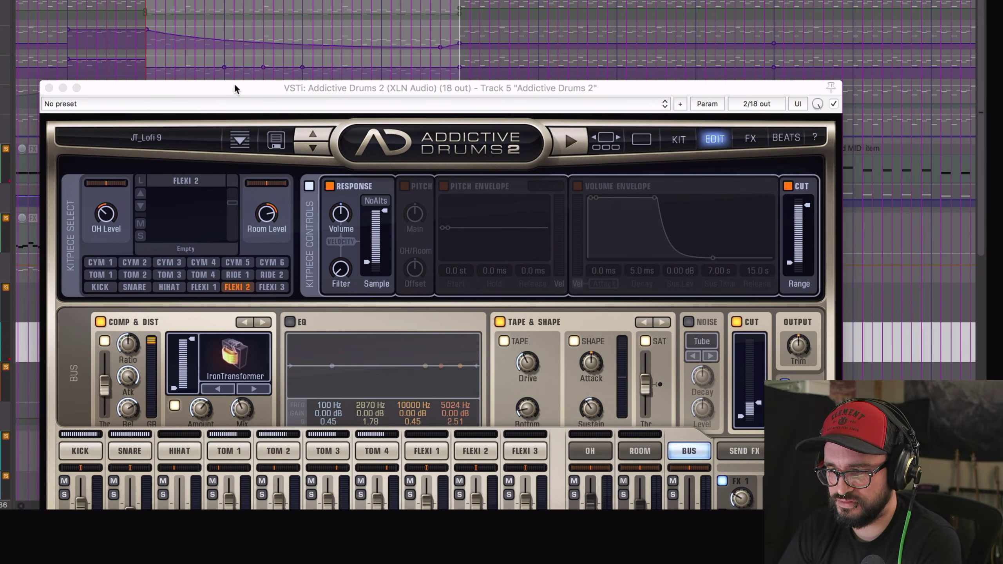
pyautogui.press('space')
pyautogui.moveTo(234, 83); pyautogui.dragTo(229, 0)
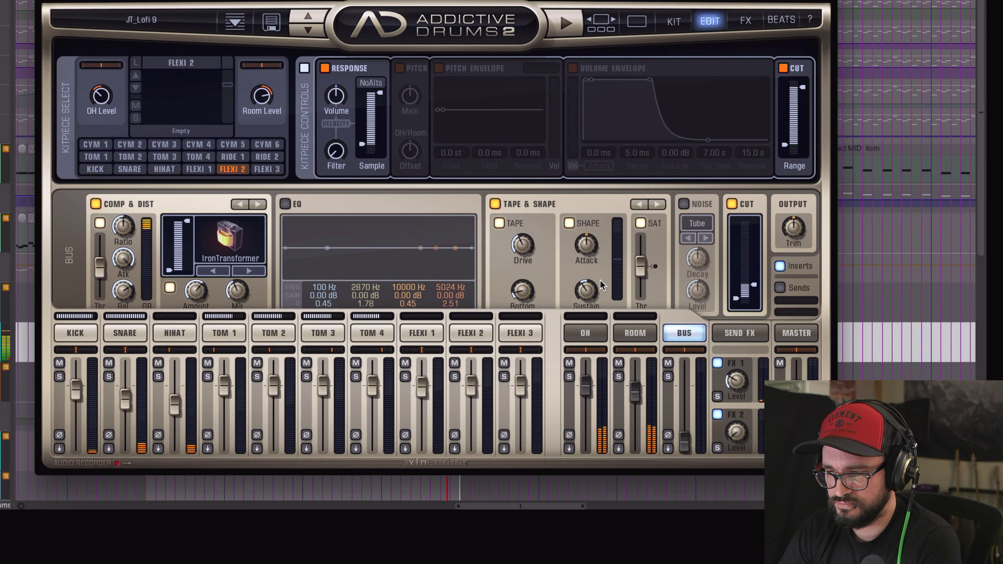
pyautogui.press('space')
pyautogui.click(796, 332)
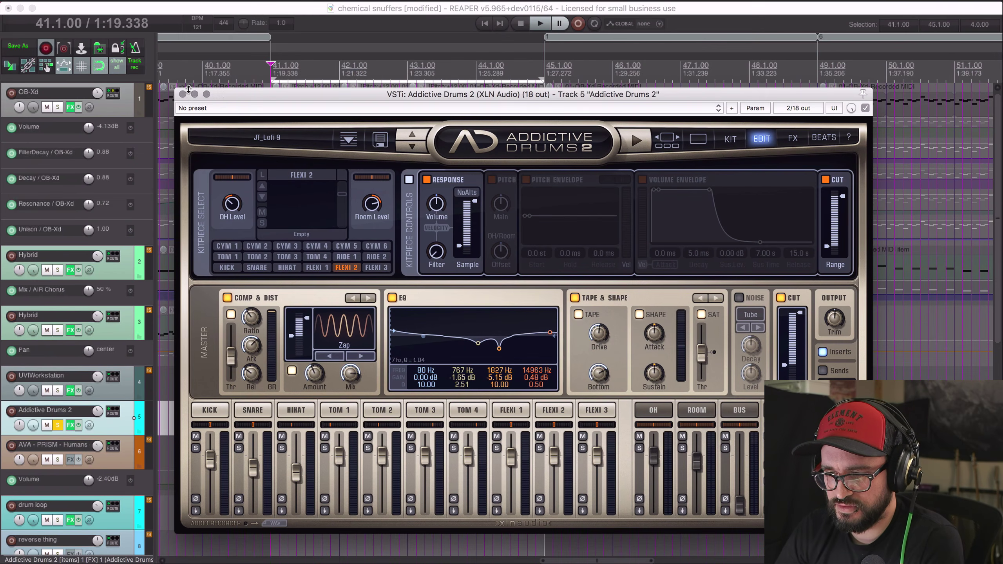
pyautogui.click(183, 94)
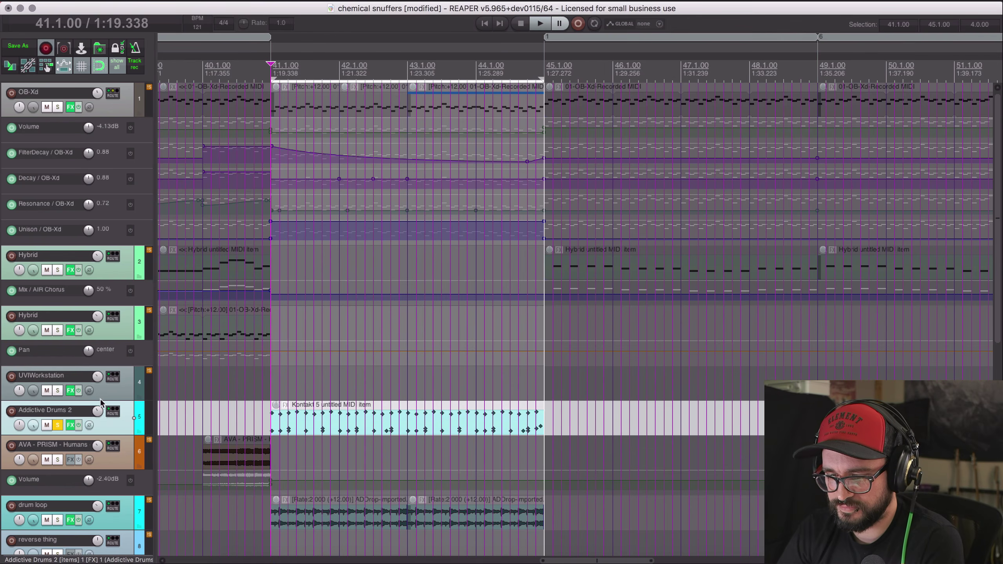
# Step: Move the solo from Addictive Drums 2 to the drum loop track and play it from bar 41
pyautogui.scroll(-5, 219, 393)
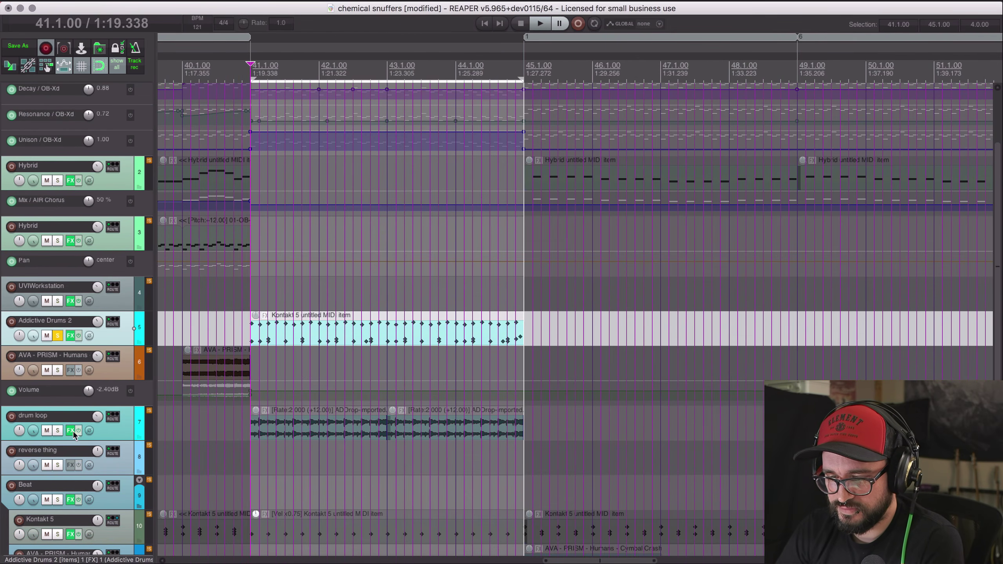
pyautogui.click(58, 430)
pyautogui.click(58, 335)
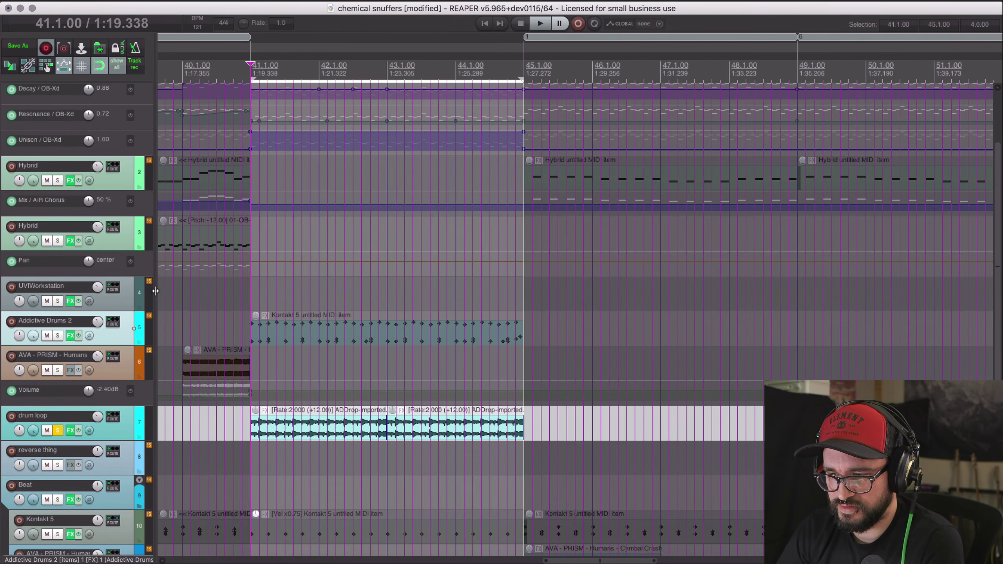
pyautogui.press('space')
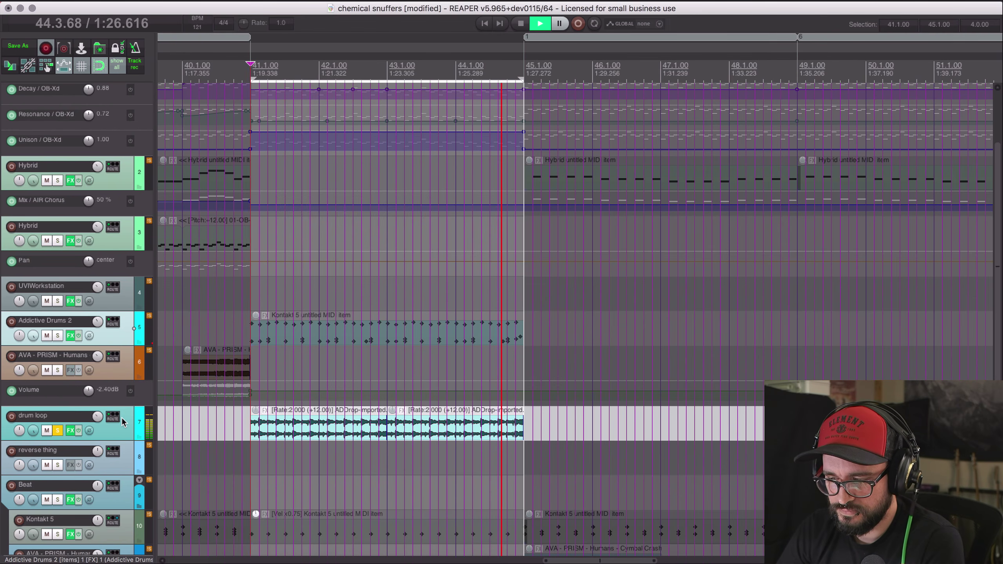
# Step: End the drum loop track's soloed playback and open the Addictive Drums 2 instrument window
pyautogui.press('space')
pyautogui.click(57, 430)
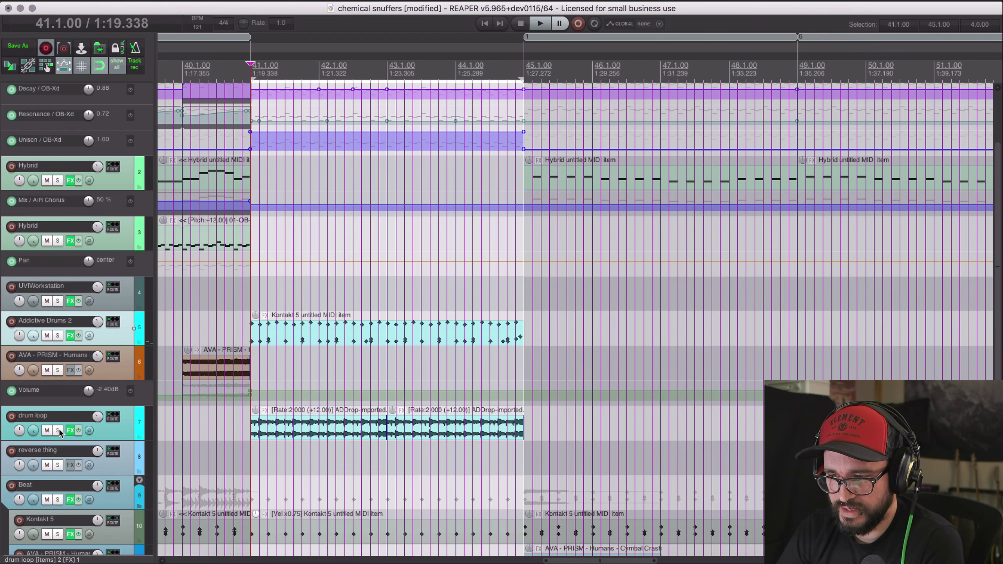
pyautogui.rightClick(67, 334)
pyautogui.click(132, 197)
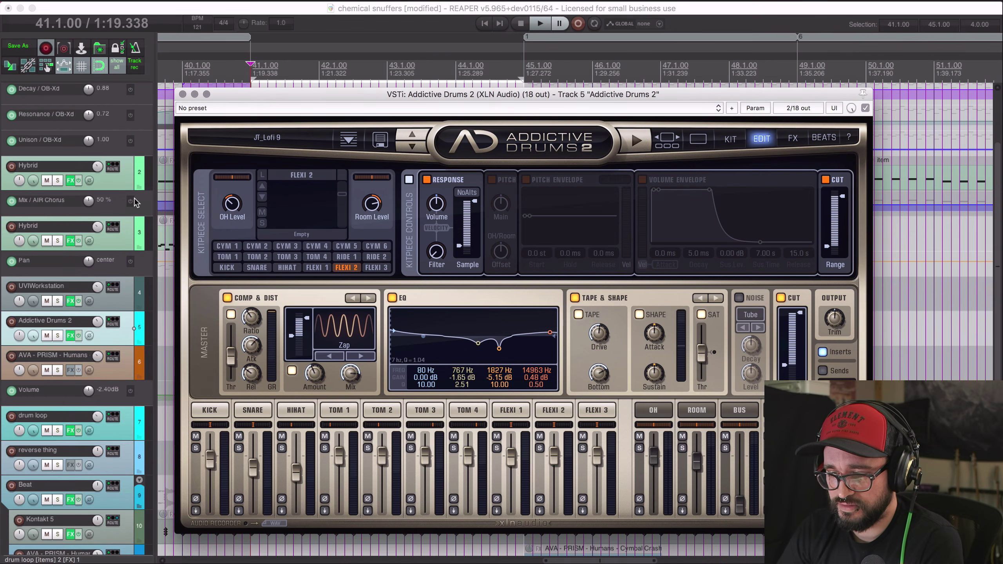
# Step: Place the audio recorded in Addictive Drums 2 on the reverse thing track, starting at bar 41
pyautogui.moveTo(285, 95); pyautogui.dragTo(416, 8)
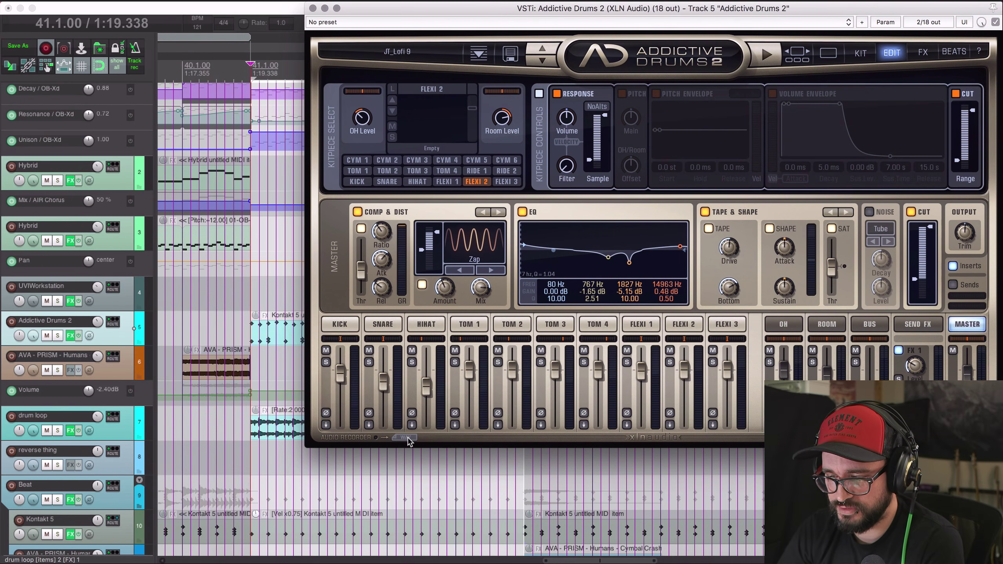
pyautogui.moveTo(408, 439); pyautogui.dragTo(252, 477)
pyautogui.click(113, 470)
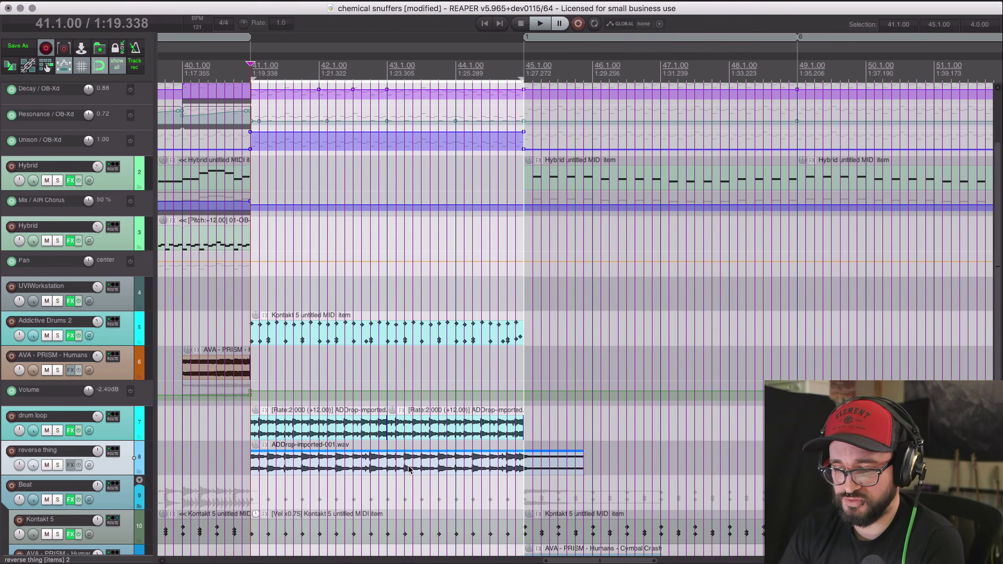
# Step: Solo the reverse thing track and play its imported drum audio from bar 41
pyautogui.click(57, 465)
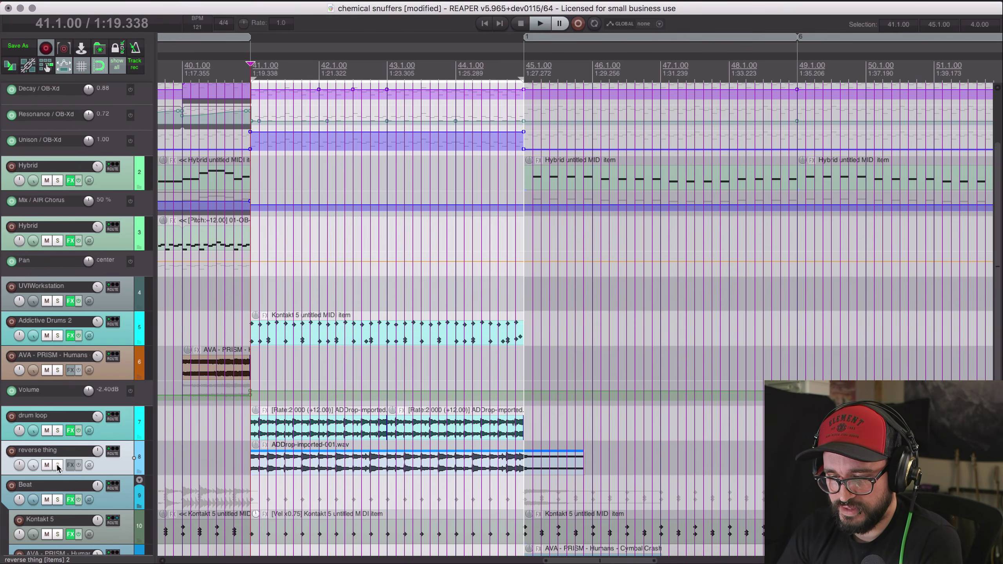
pyautogui.press('space')
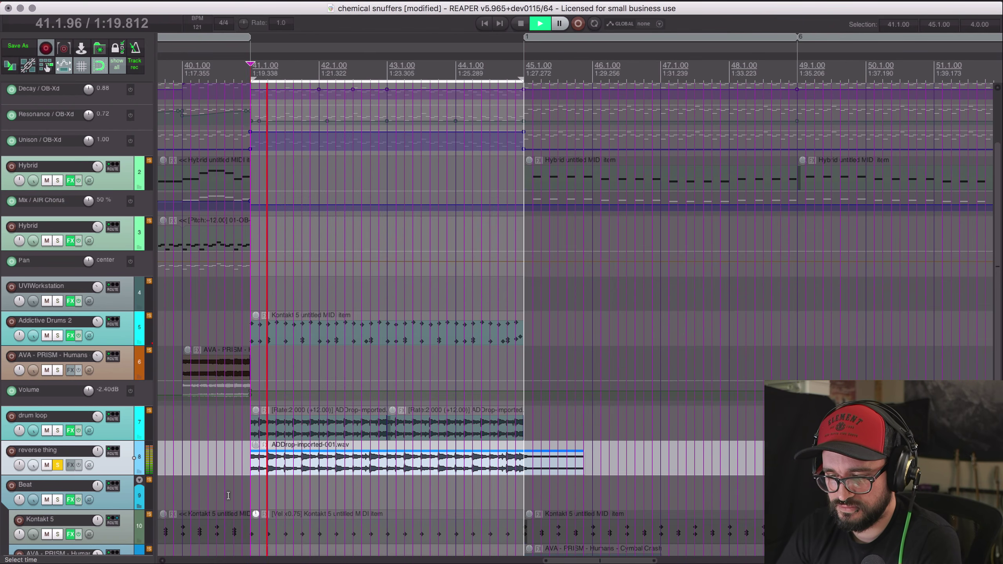
pyautogui.press('space')
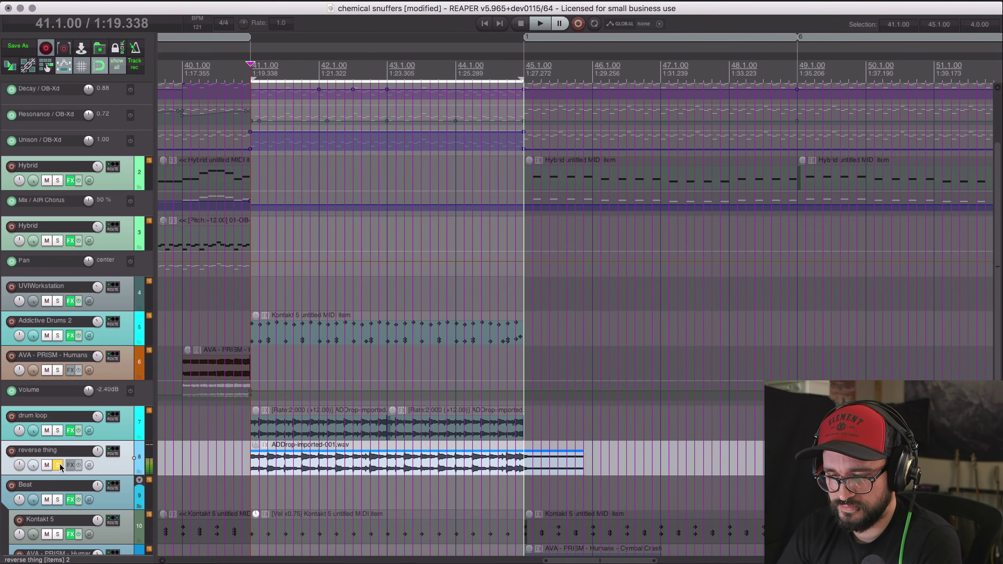
# Step: Trim the end of the imported drum item to bar 45 and time-compress it to end at bar 43, at rate 2.000
pyautogui.moveTo(581, 460); pyautogui.dragTo(521, 464)
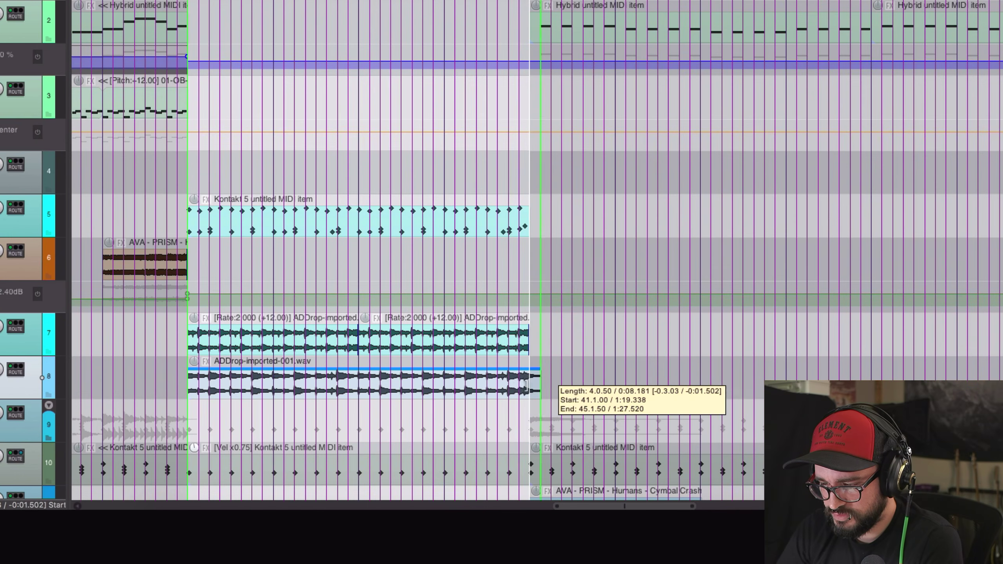
pyautogui.moveTo(526, 387); pyautogui.dragTo(528, 386)
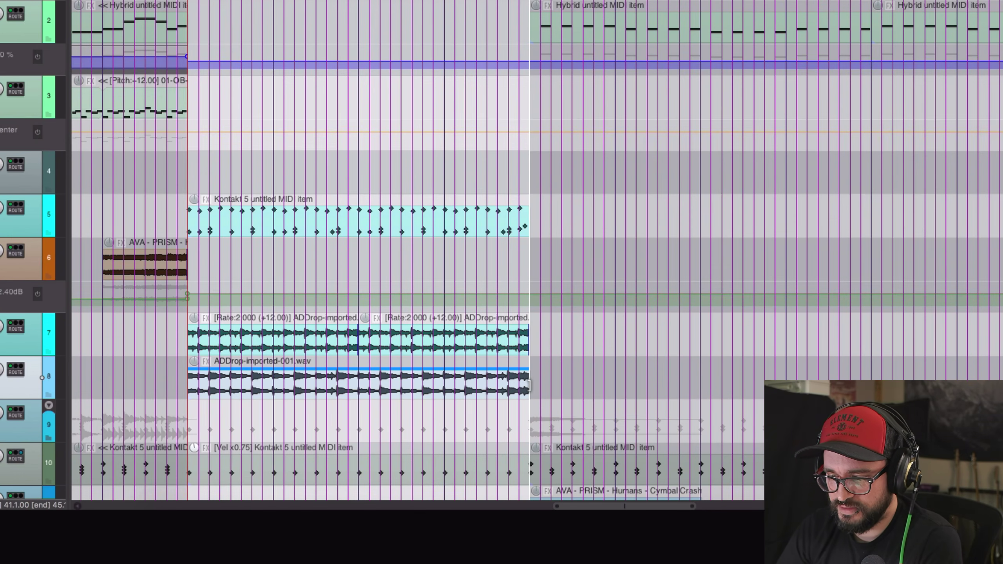
pyautogui.moveTo(529, 385); pyautogui.dragTo(362, 389)
pyautogui.click(241, 390)
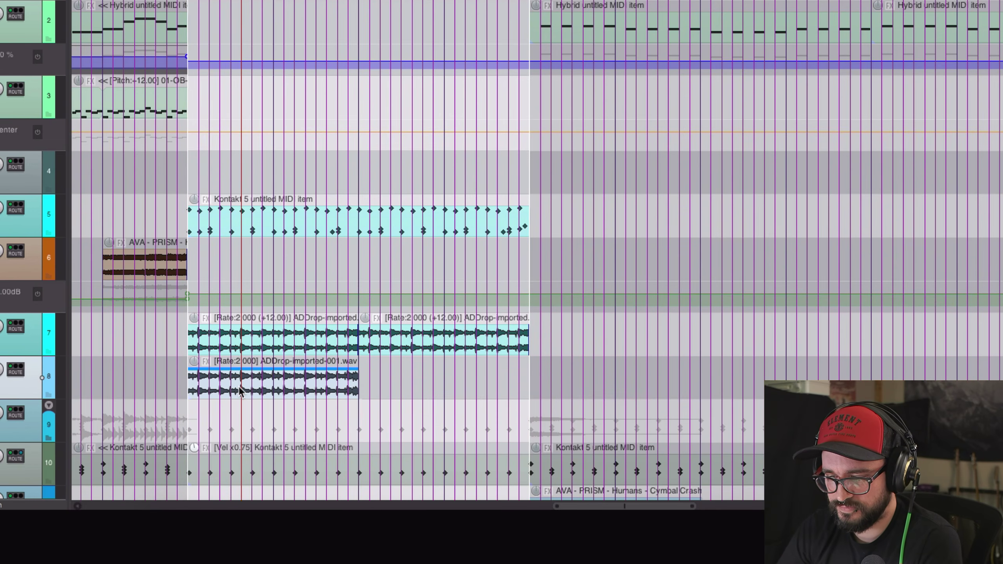
# Step: Turn off preserving pitch when changing rate in the properties of the ADDrop-imported-001.wav item
pyautogui.doubleClick(240, 391)
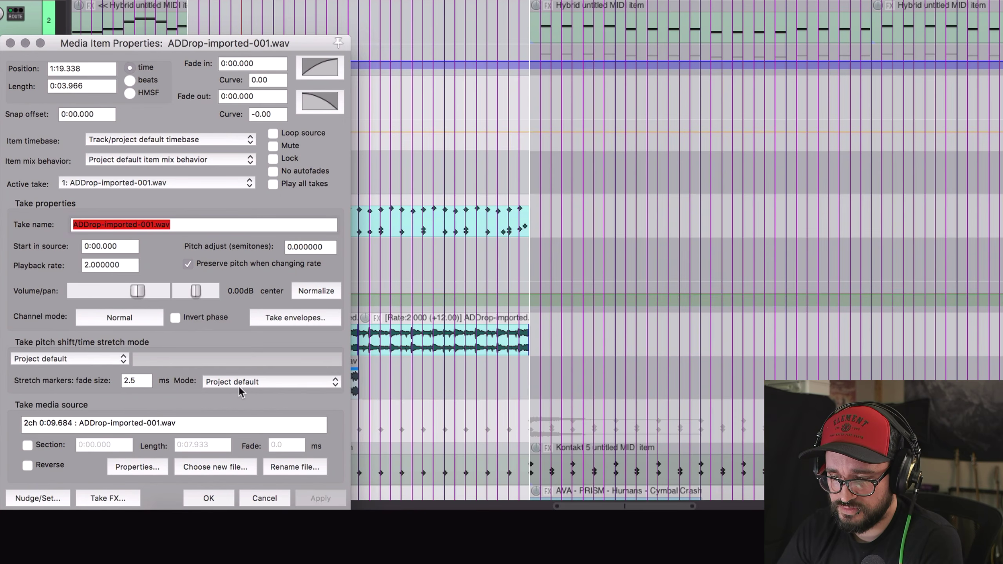
pyautogui.click(188, 264)
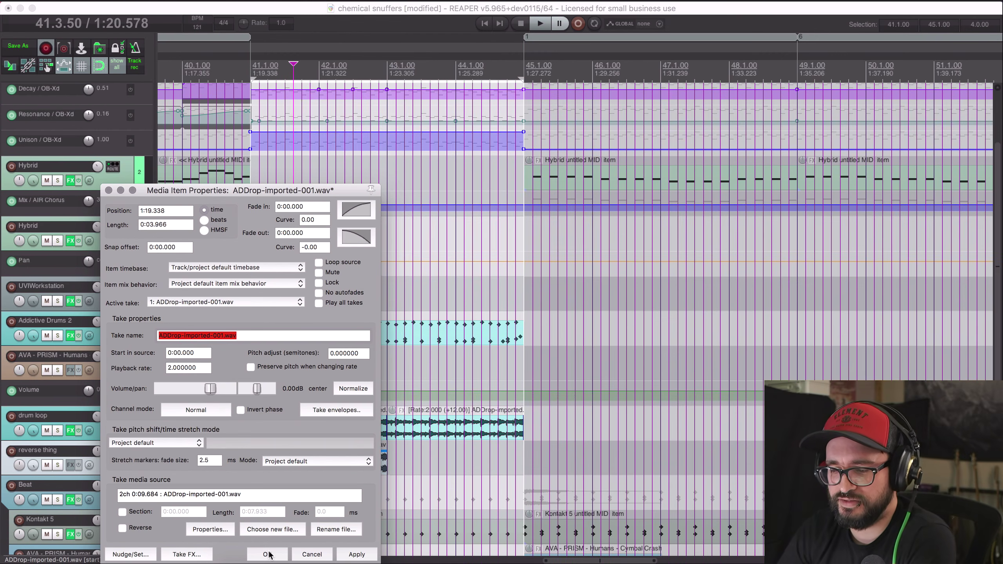
pyautogui.click(269, 554)
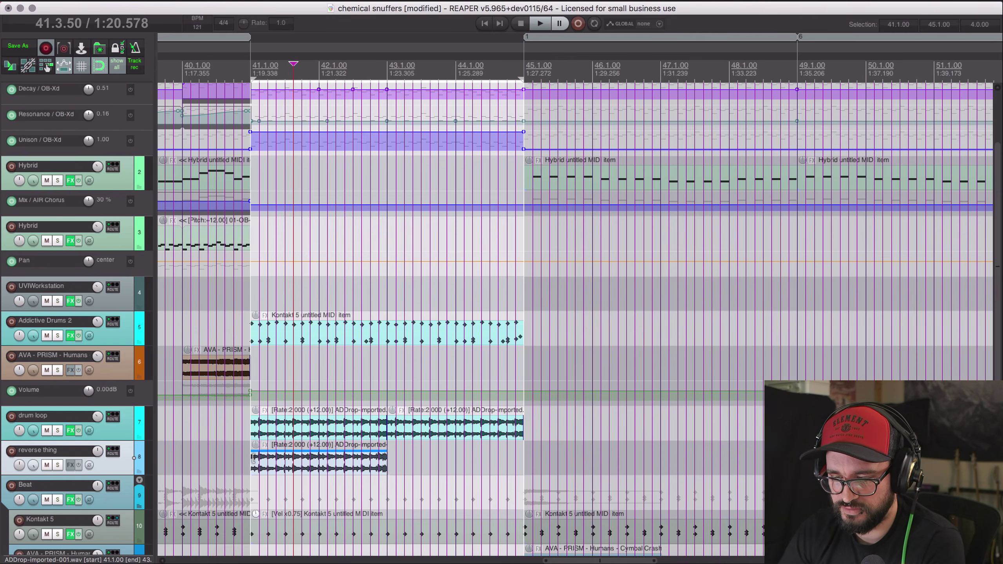
# Step: Audition the sped-up drum item with the reverse thing track soloed, and delete the item
pyautogui.click(58, 465)
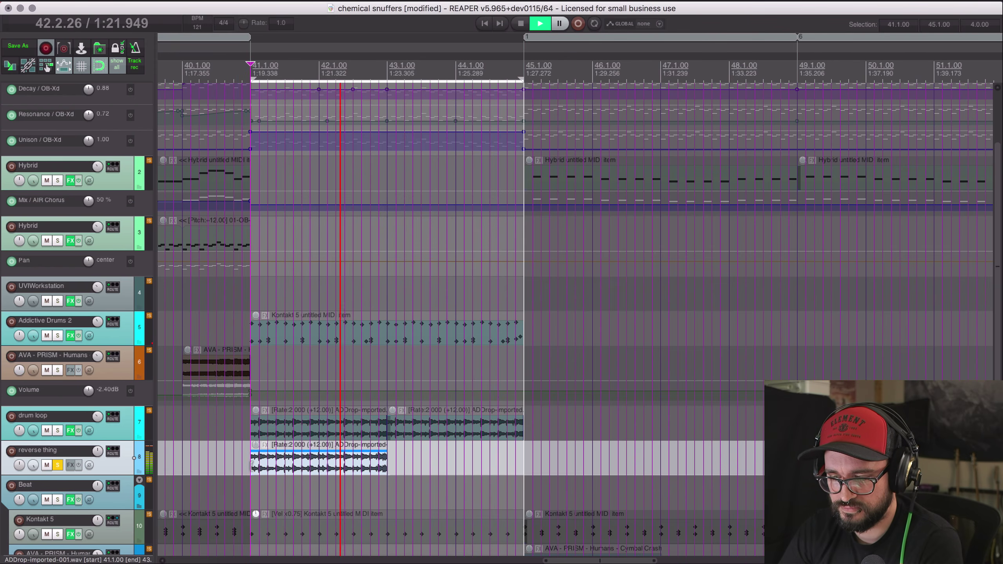
pyautogui.press('space')
pyautogui.click(57, 465)
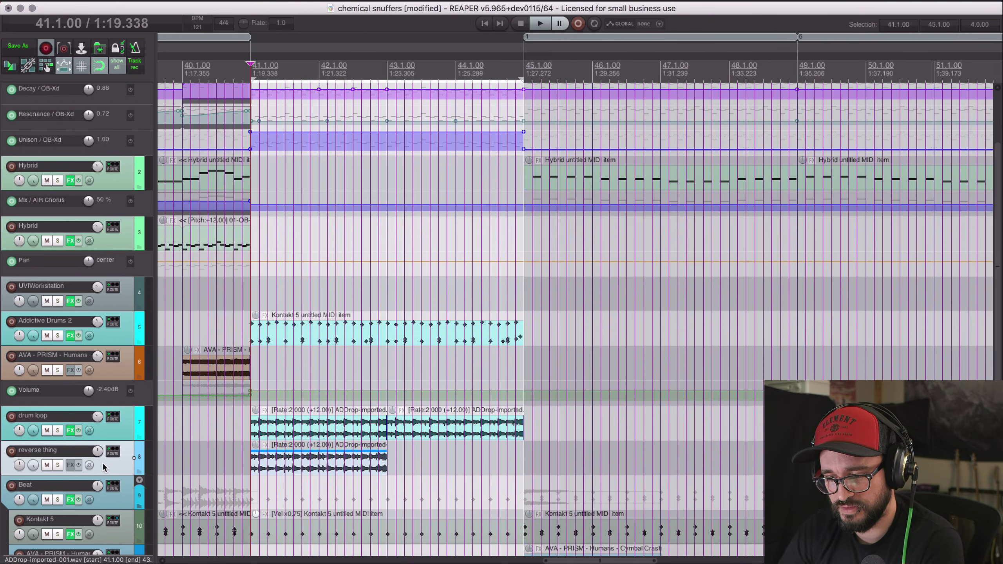
pyautogui.click(272, 468)
pyautogui.press('Delete')
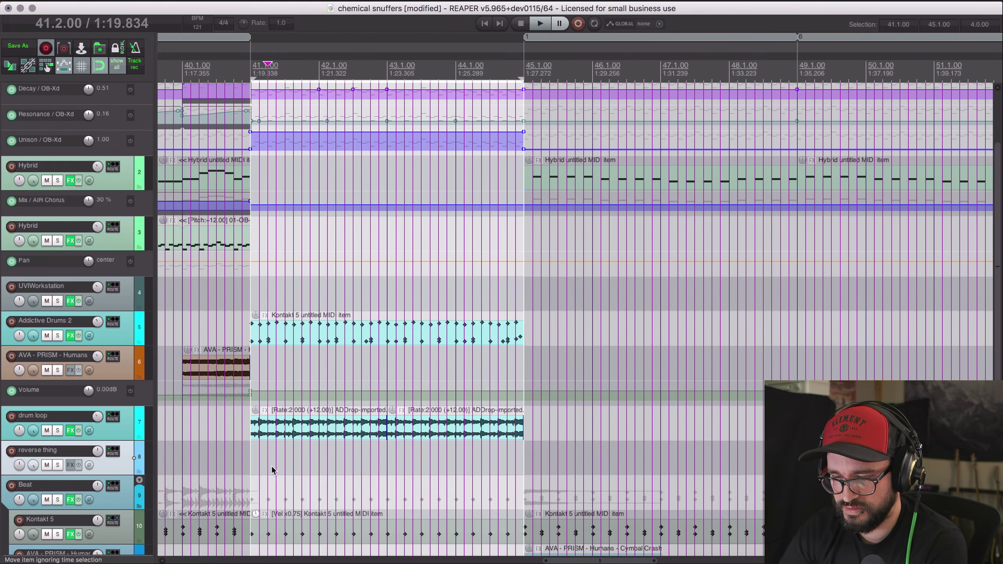
# Step: Open ReaEQ on the drum loop track, solo the track and select EQ band 3
pyautogui.rightClick(70, 431)
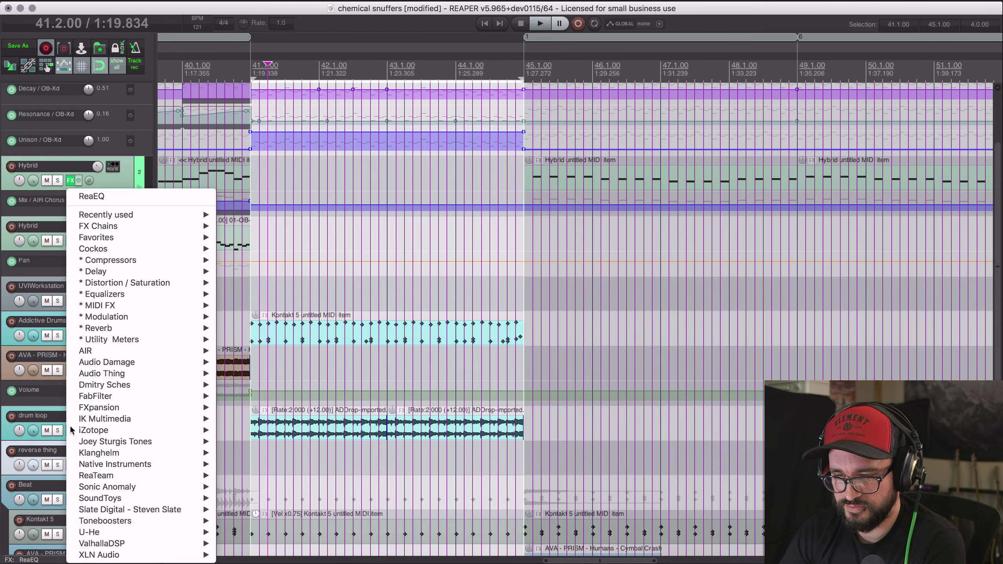
pyautogui.click(113, 196)
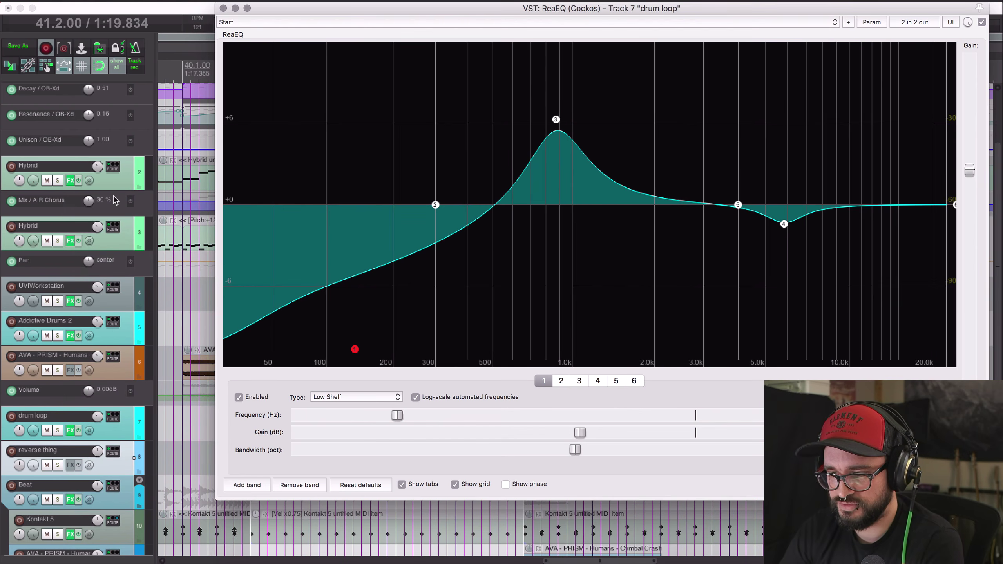
pyautogui.click(58, 431)
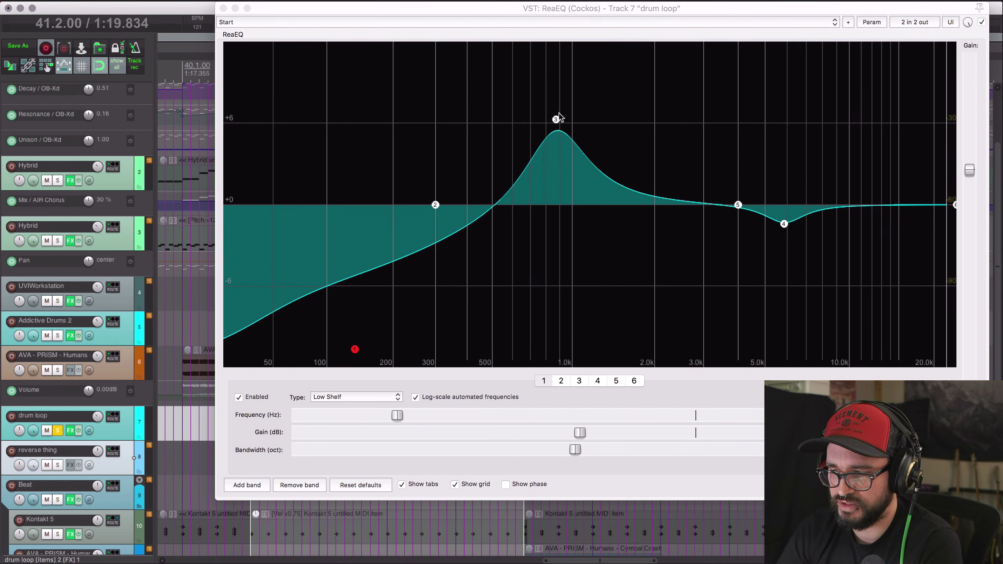
pyautogui.click(556, 118)
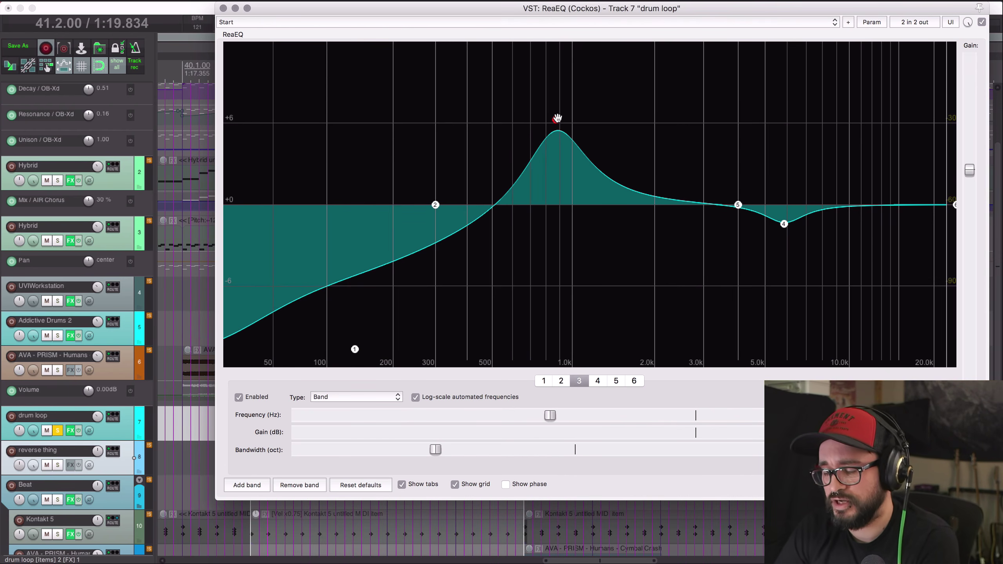
# Step: Play the soloed drum loop while comparing ReaEQ bypassed and enabled, and close the EQ window
pyautogui.press('space')
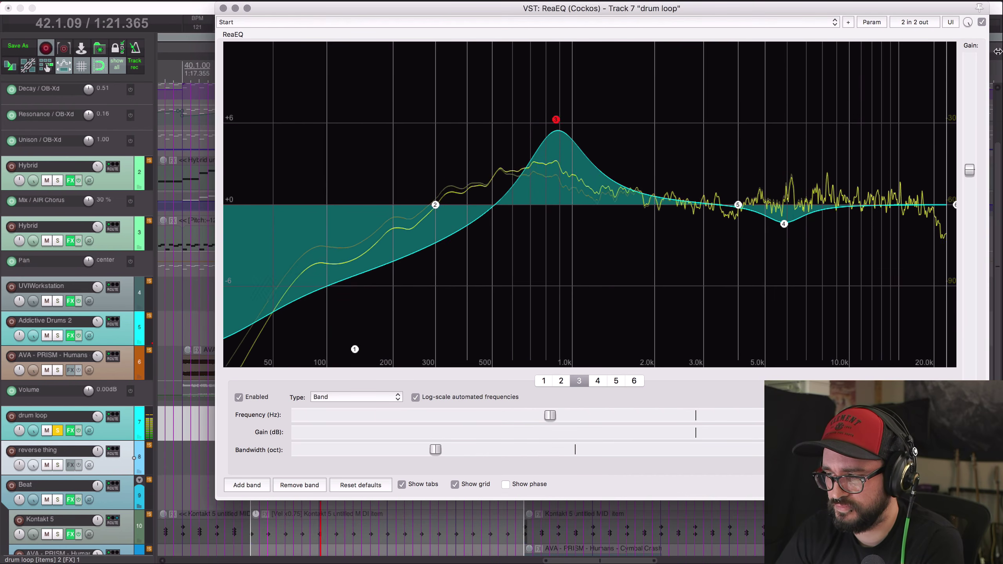
pyautogui.click(982, 22)
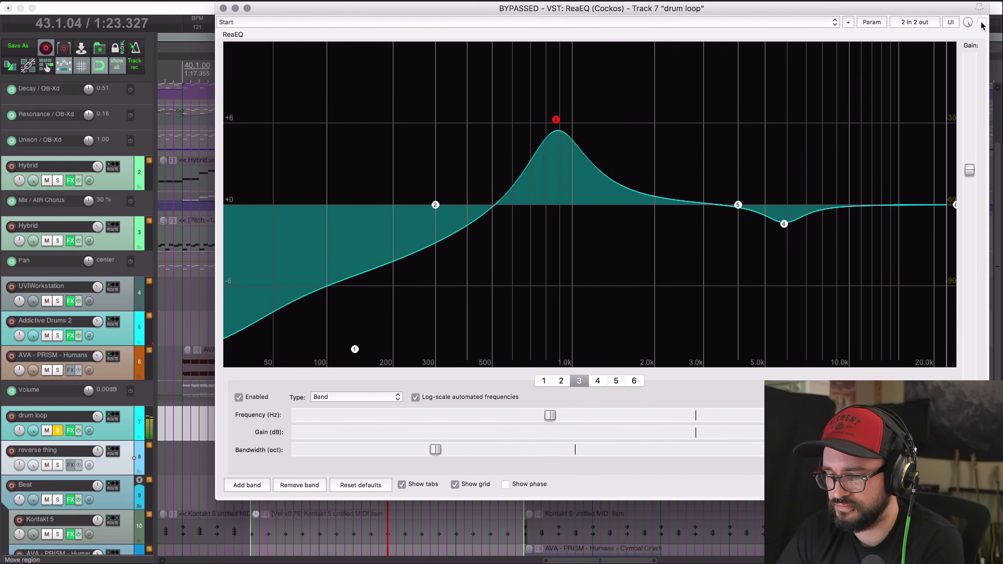
pyautogui.click(982, 22)
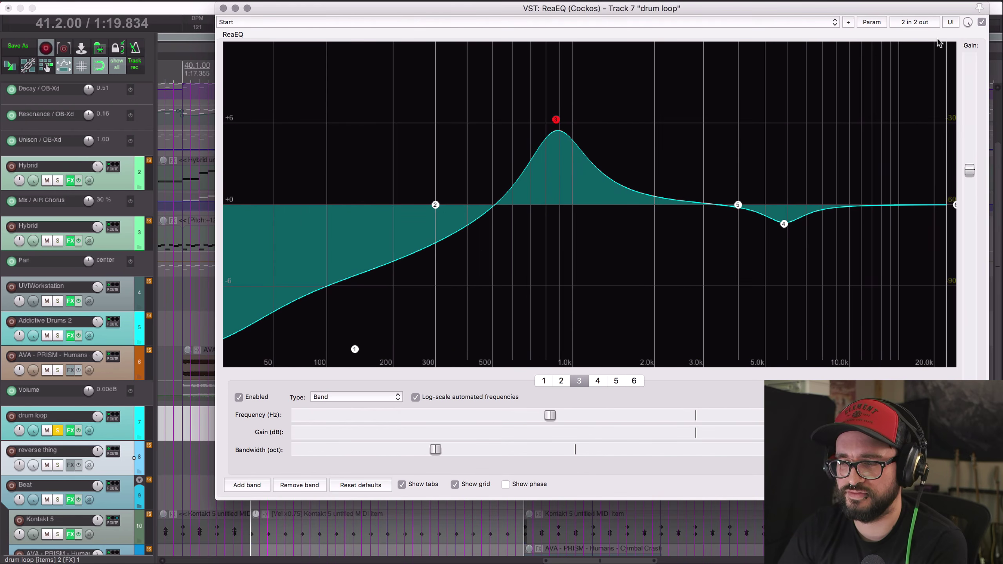
pyautogui.click(223, 8)
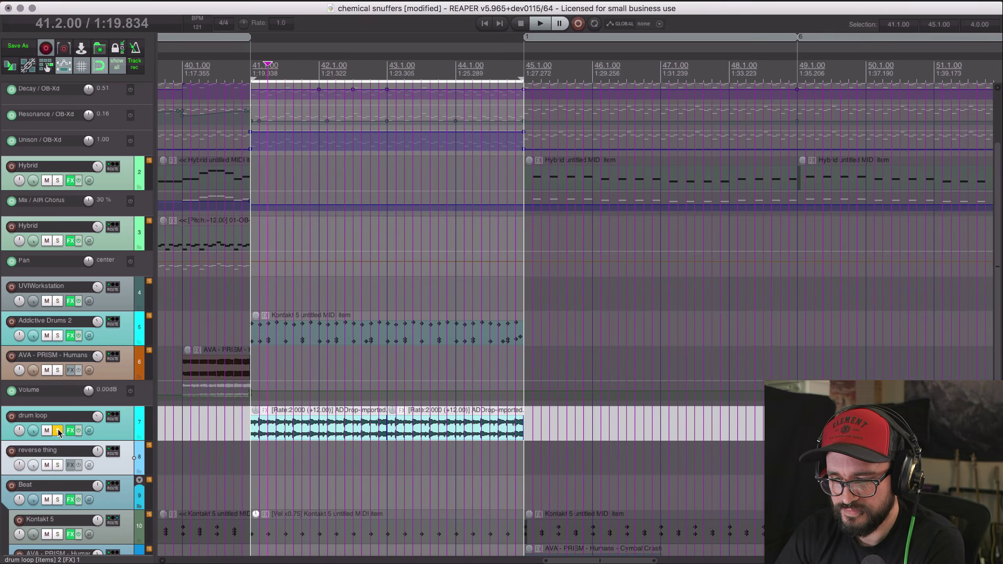
# Step: Solo the Kontakt 5 track in place of the drum loop and play it from bar 41
pyautogui.scroll(-3, 120, 491)
pyautogui.scroll(-2, 120, 492)
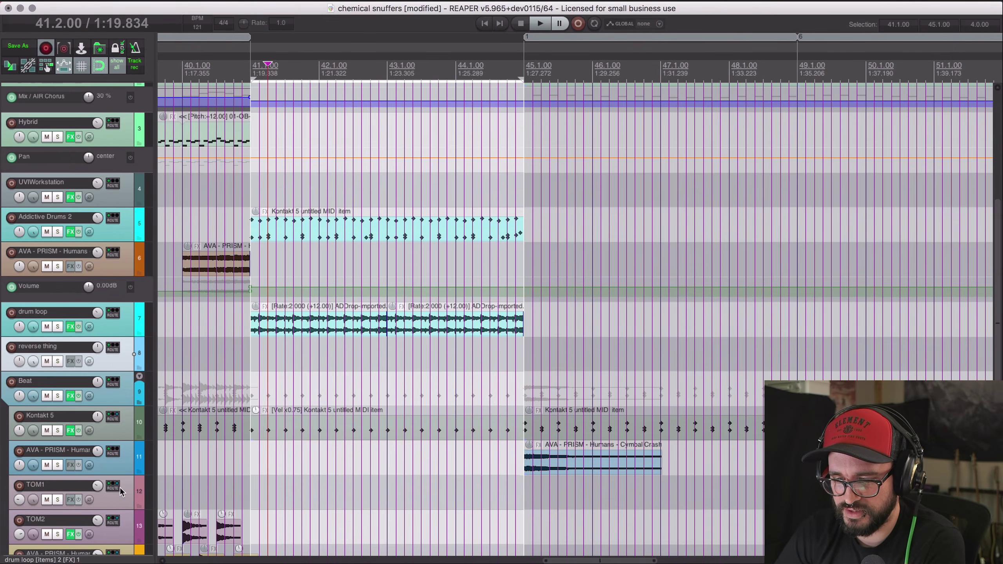
pyautogui.click(57, 431)
pyautogui.click(252, 70)
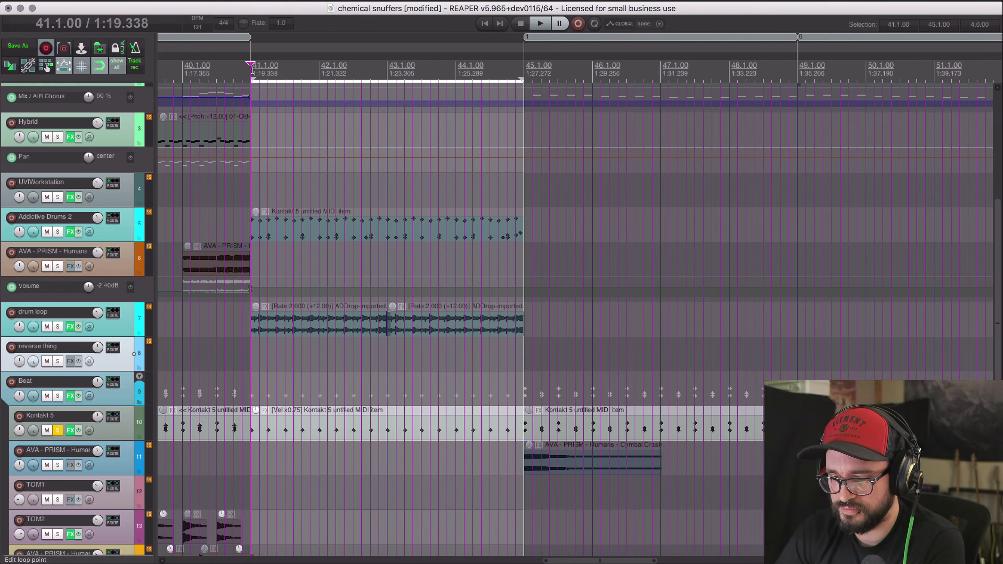
pyautogui.press('space')
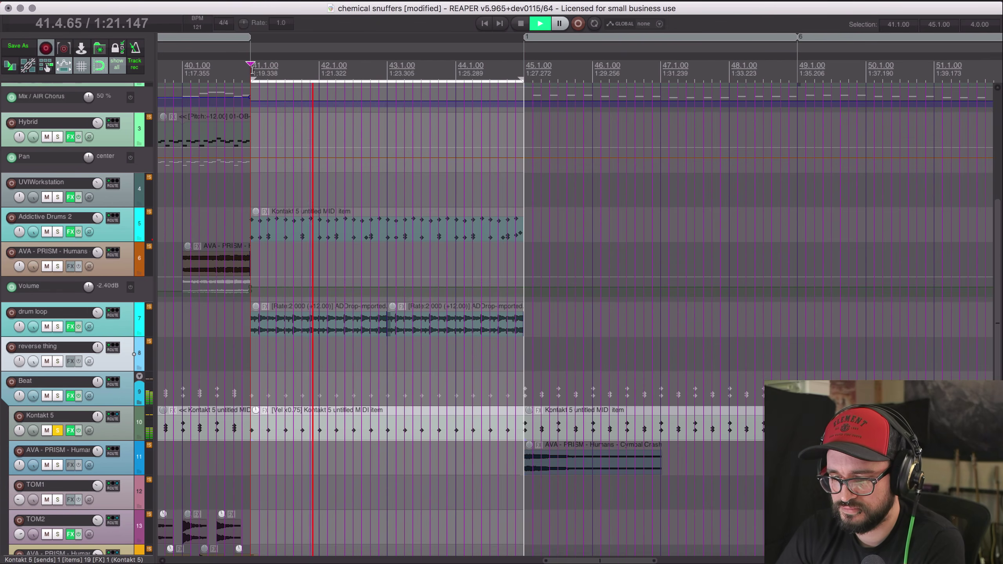
pyautogui.press('space')
# Step: View the Kontakt 5 track's instrument and close its window
pyautogui.scroll(-5, 212, 210)
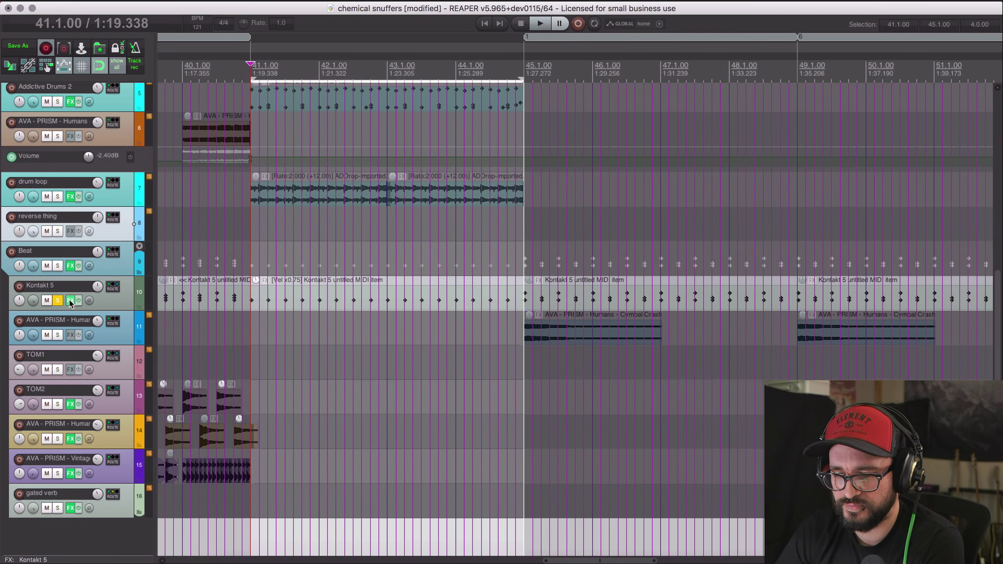
pyautogui.rightClick(69, 300)
pyautogui.click(160, 194)
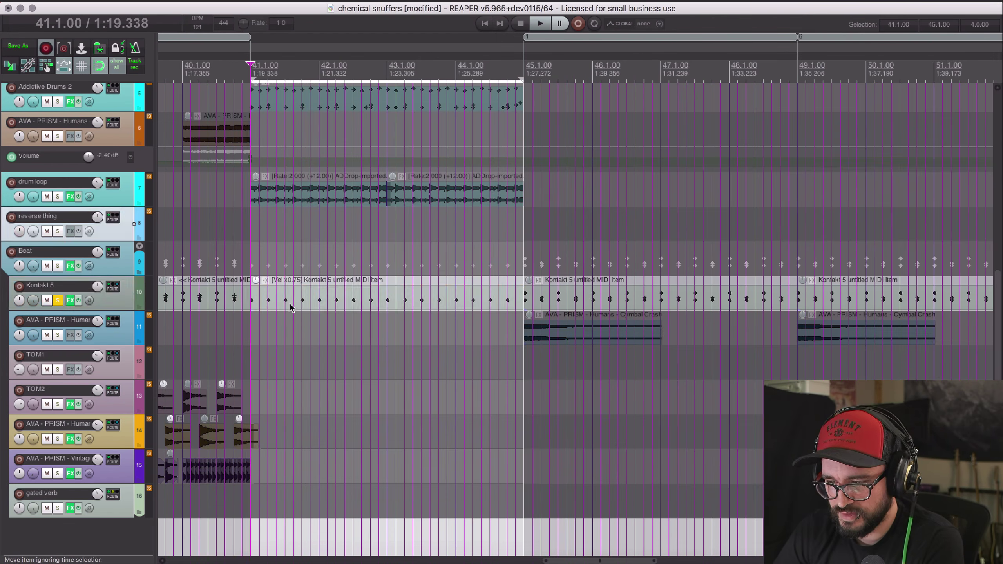
# Step: Set the velocity scaling of the Kontakt 5 MIDI item at bar 41 to x0.74 and view its notes in the MIDI editor
pyautogui.click(289, 303)
pyautogui.scroll(3, 289, 303)
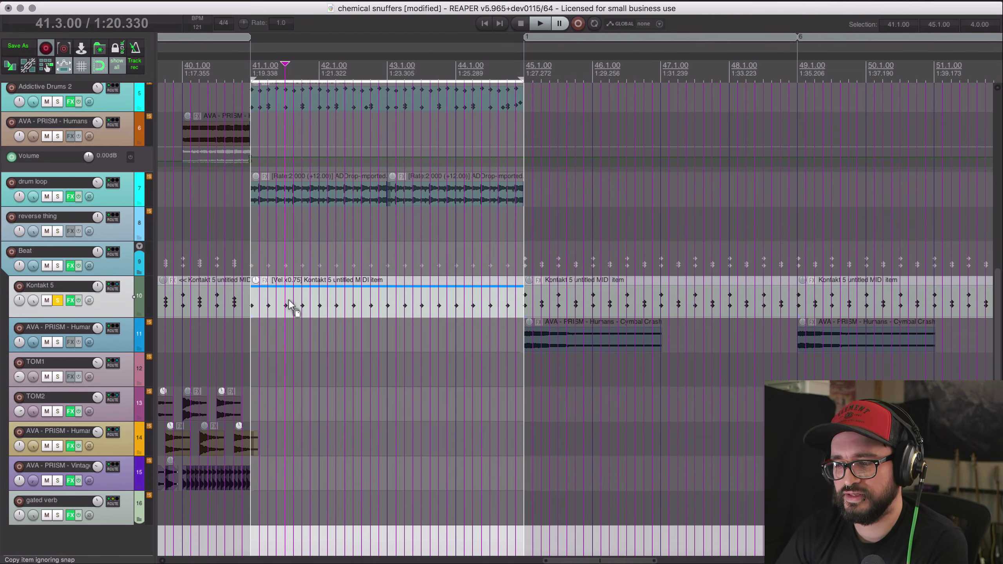
pyautogui.scroll(4, 289, 303)
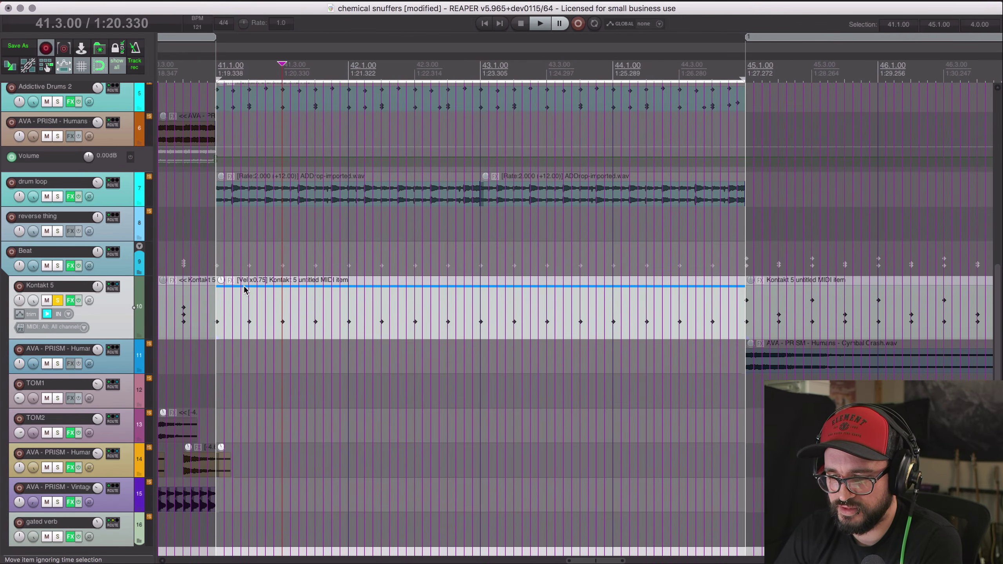
pyautogui.click(262, 312)
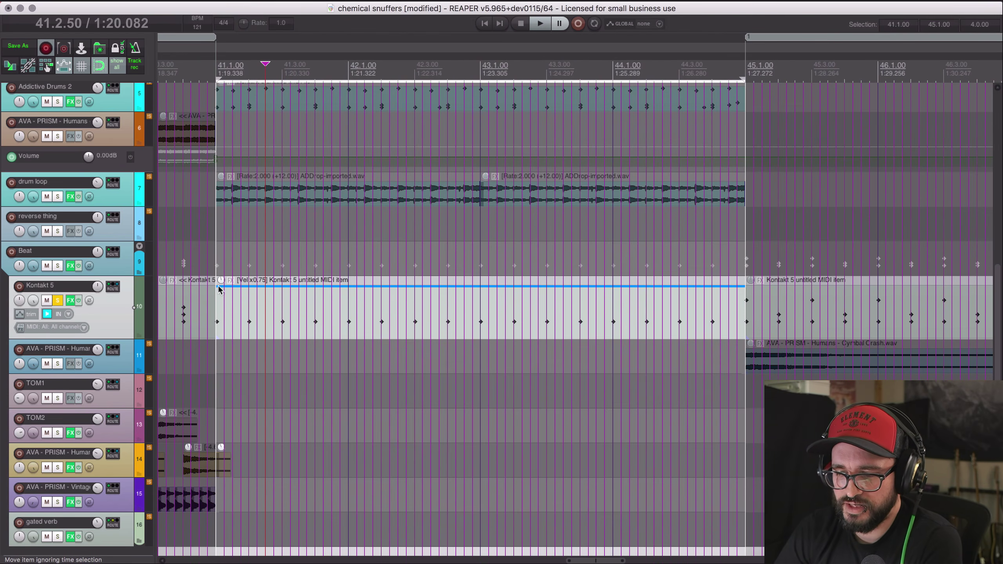
pyautogui.moveTo(222, 281)
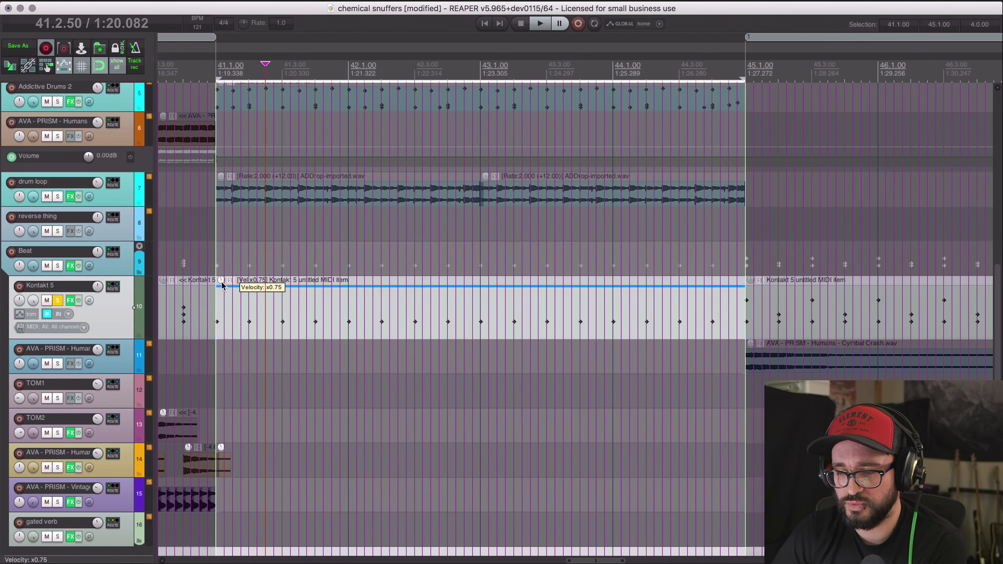
pyautogui.doubleClick(217, 285)
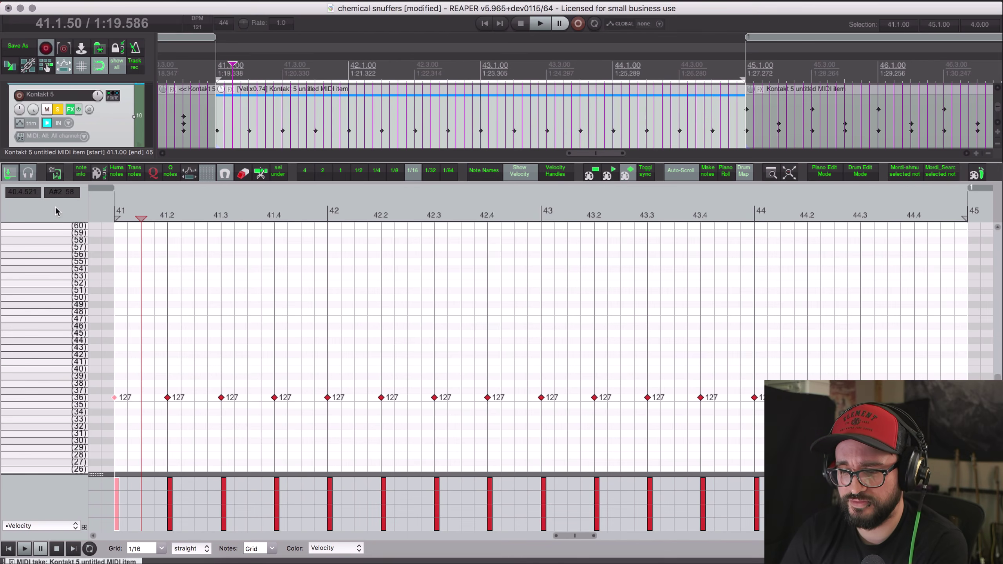
pyautogui.press('Escape')
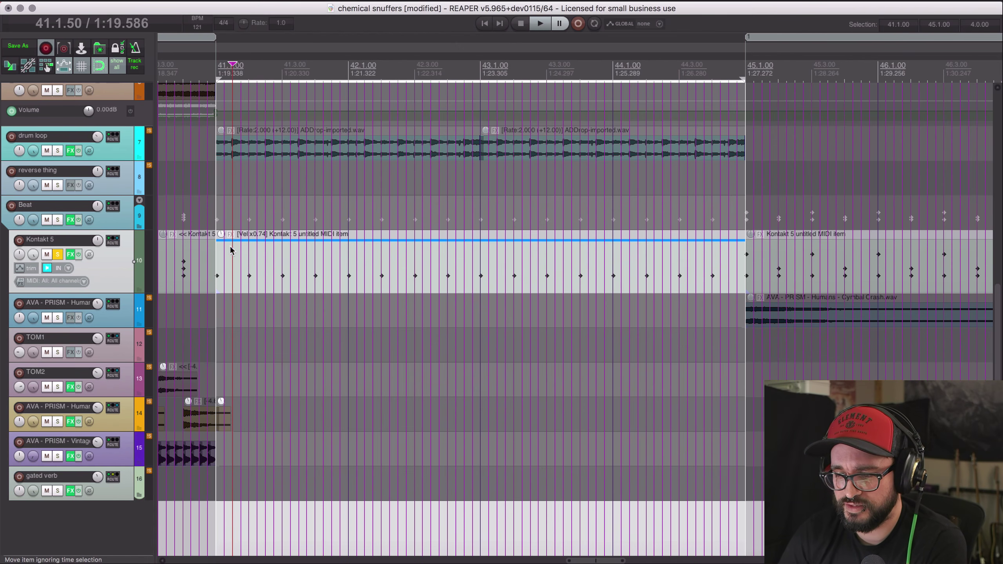
# Step: Unsolo the Kontakt 5 track and raise the velocity scaling of its MIDI item at bar 41 to x0.76 during playback
pyautogui.click(58, 254)
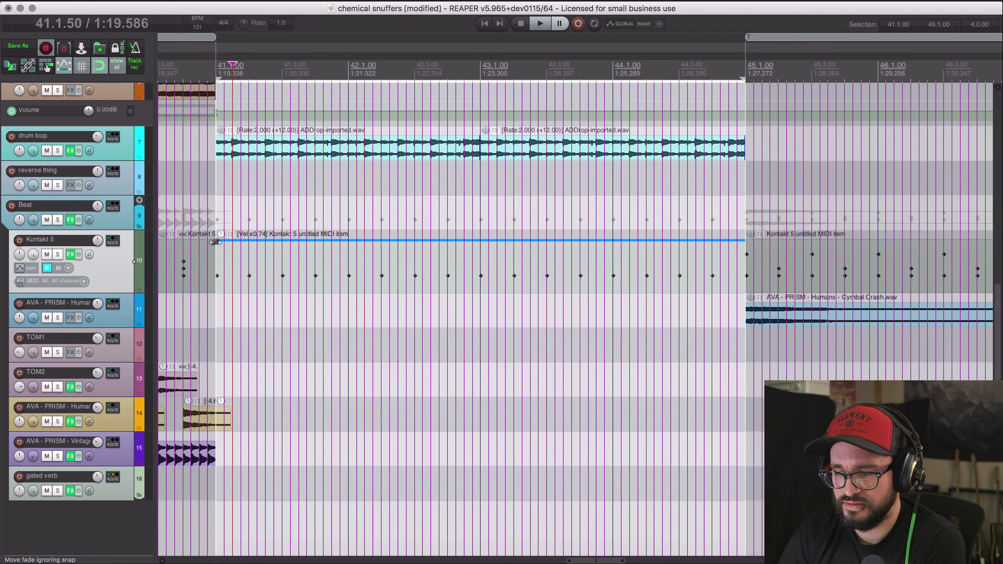
pyautogui.moveTo(221, 237)
pyautogui.mouseDown()
pyautogui.moveTo(219, 213)
pyautogui.moveTo(218, 244)
pyautogui.moveTo(218, 236)
pyautogui.mouseUp()
pyautogui.press('space')
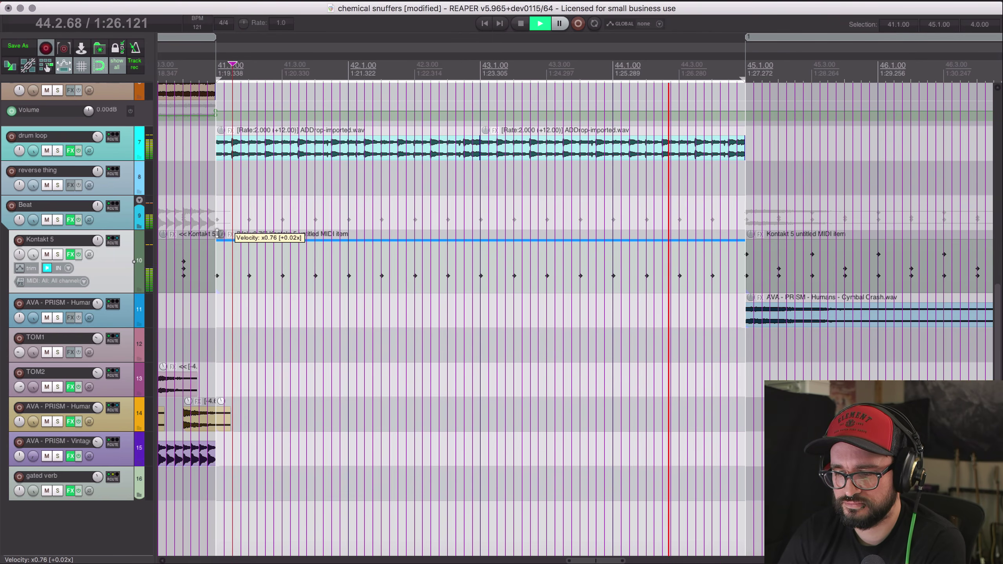
pyautogui.press('space')
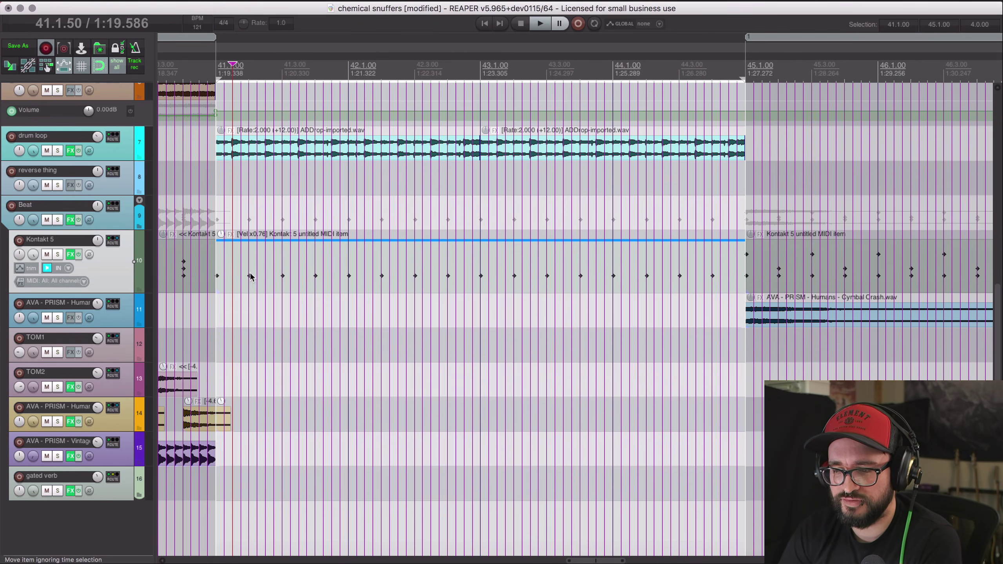
pyautogui.rightClick(70, 257)
pyautogui.press('Escape')
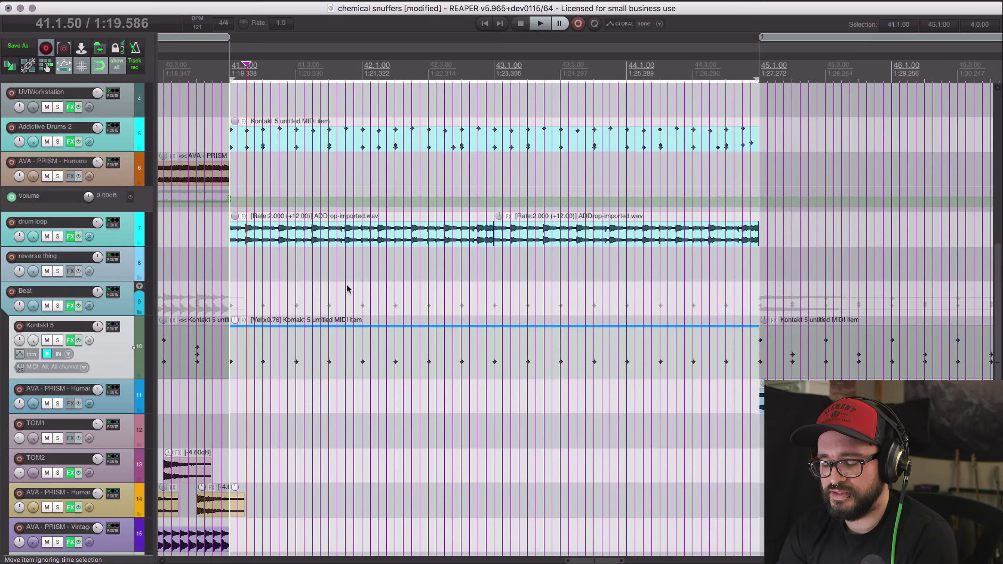
# Step: Solo the Addictive Drums 2 and drum loop tracks and play them together from 41.1.00
pyautogui.scroll(10, 347, 287)
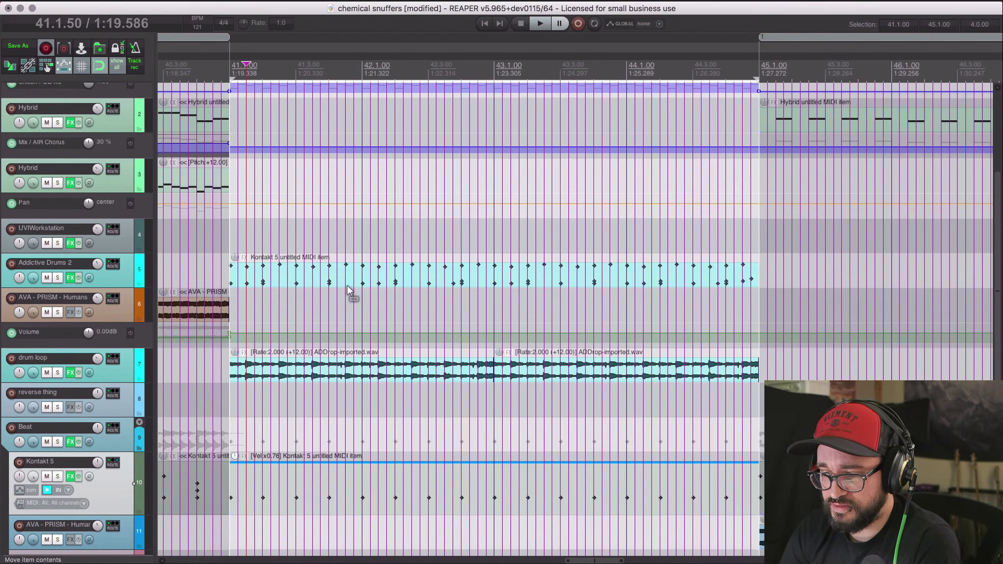
pyautogui.scroll(-3, 346, 289)
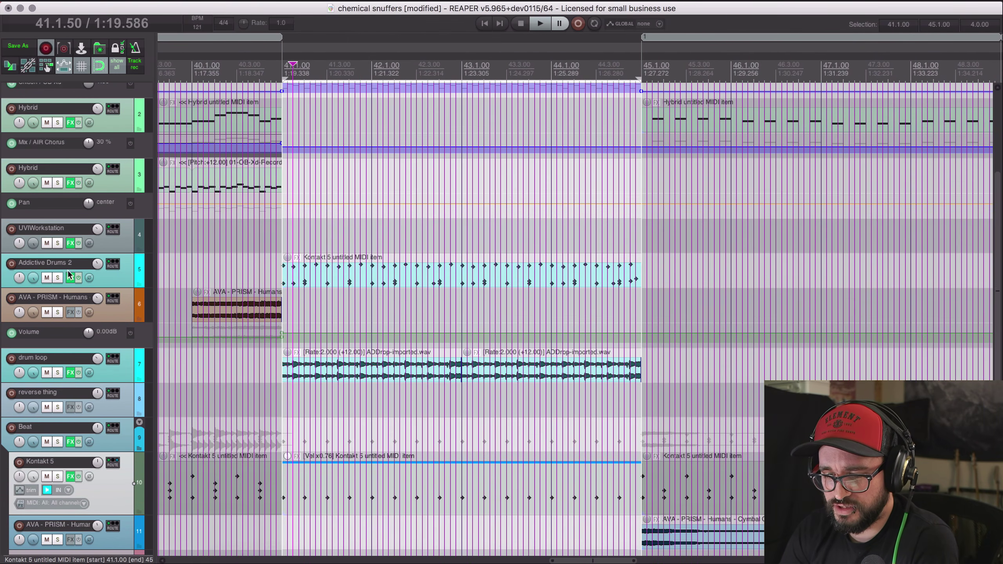
pyautogui.click(57, 278)
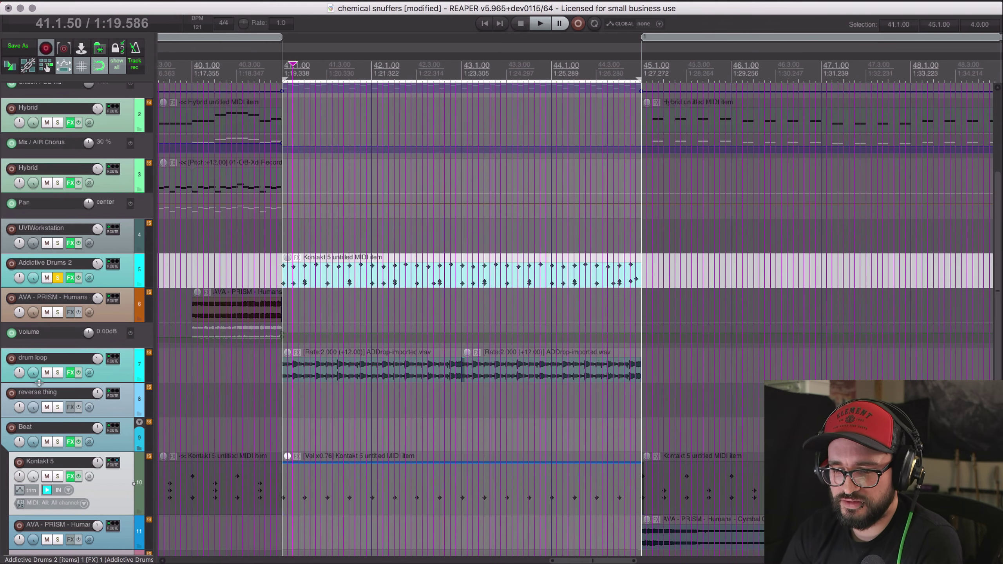
pyautogui.click(58, 373)
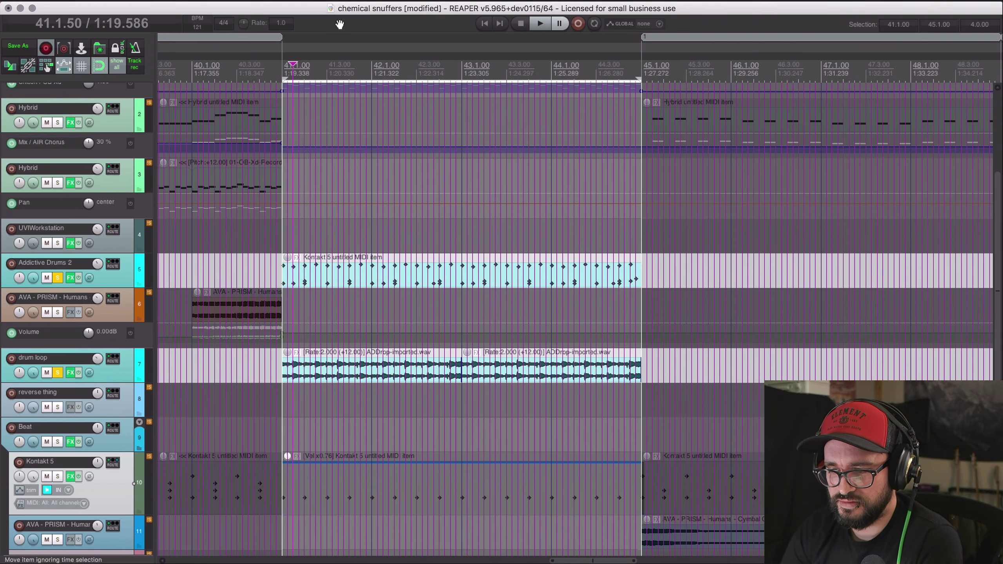
pyautogui.click(288, 64)
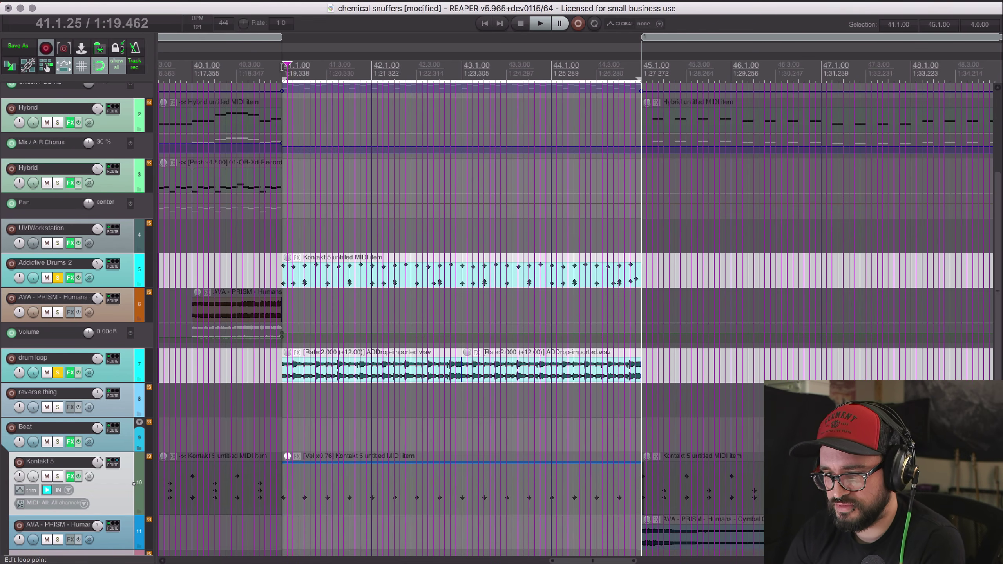
pyautogui.click(281, 67)
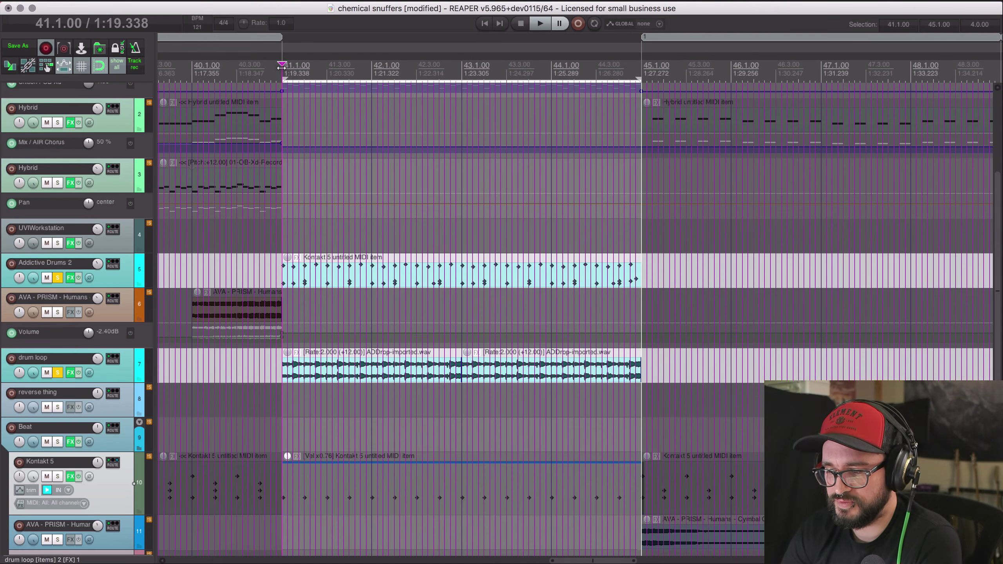
pyautogui.press('space')
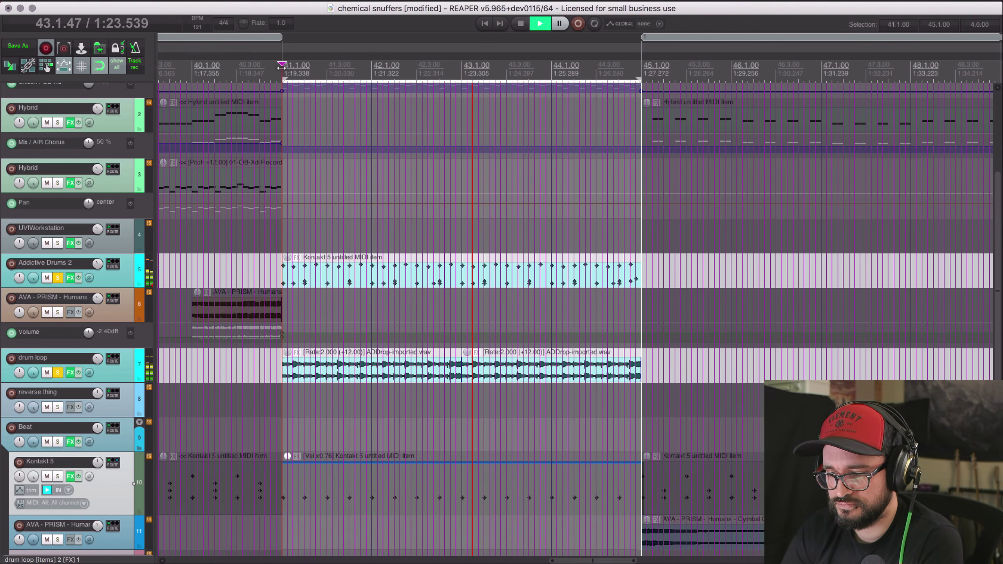
pyautogui.press('space')
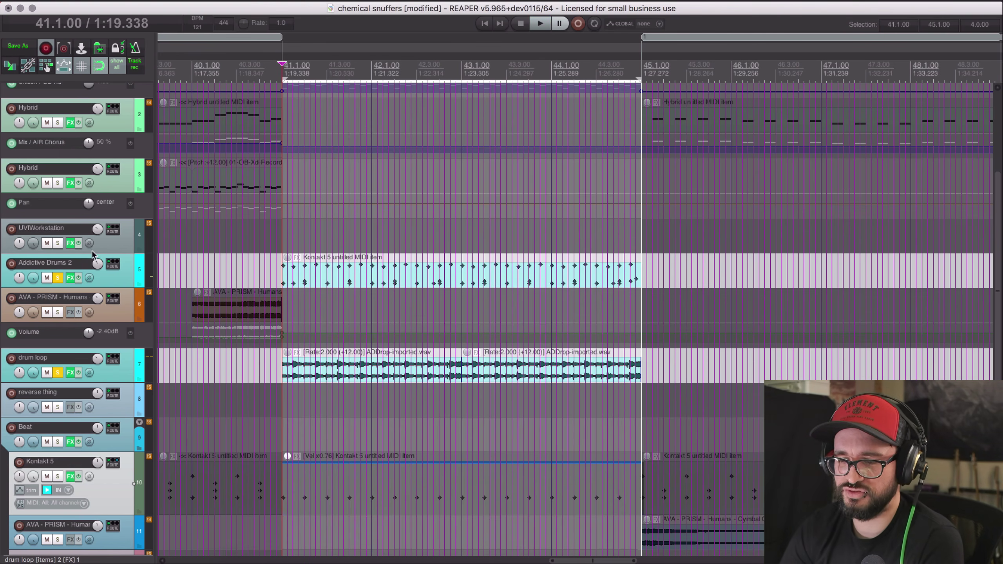
# Step: Clear the solos on Addictive Drums 2 and drum loop, and toggle the Kontakt 5 track's mute on and off
pyautogui.click(58, 278)
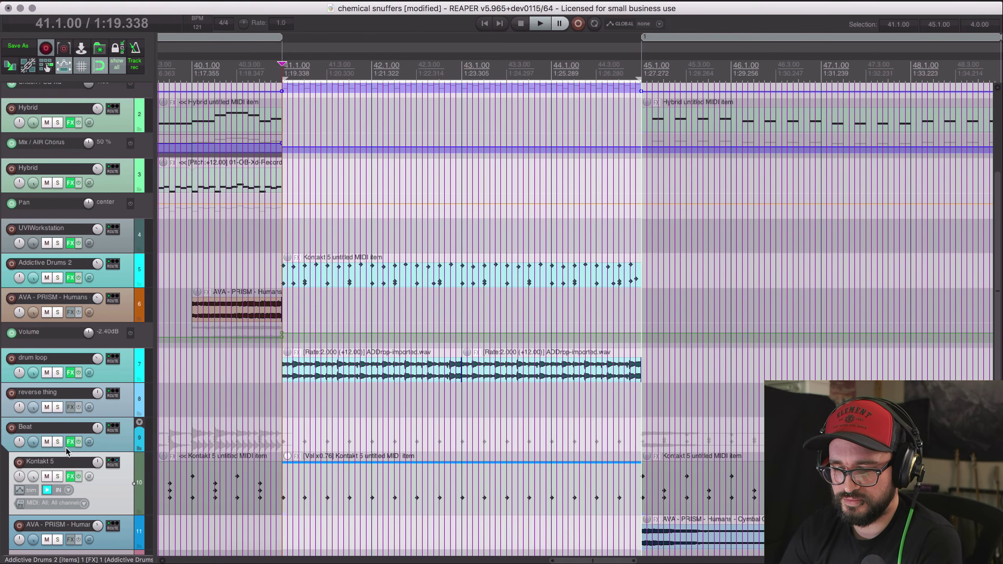
pyautogui.scroll(-3, 311, 126)
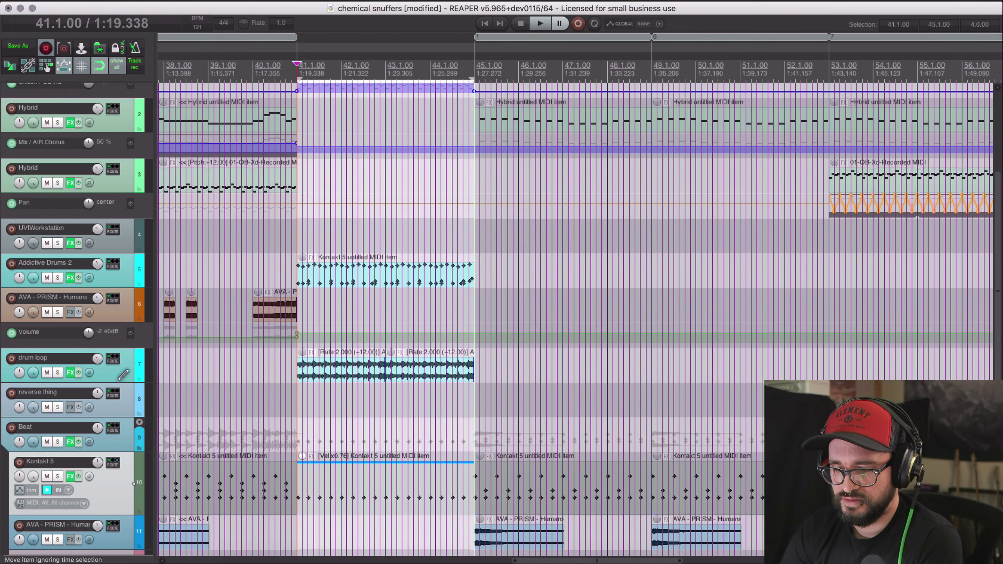
pyautogui.click(46, 476)
pyautogui.click(46, 478)
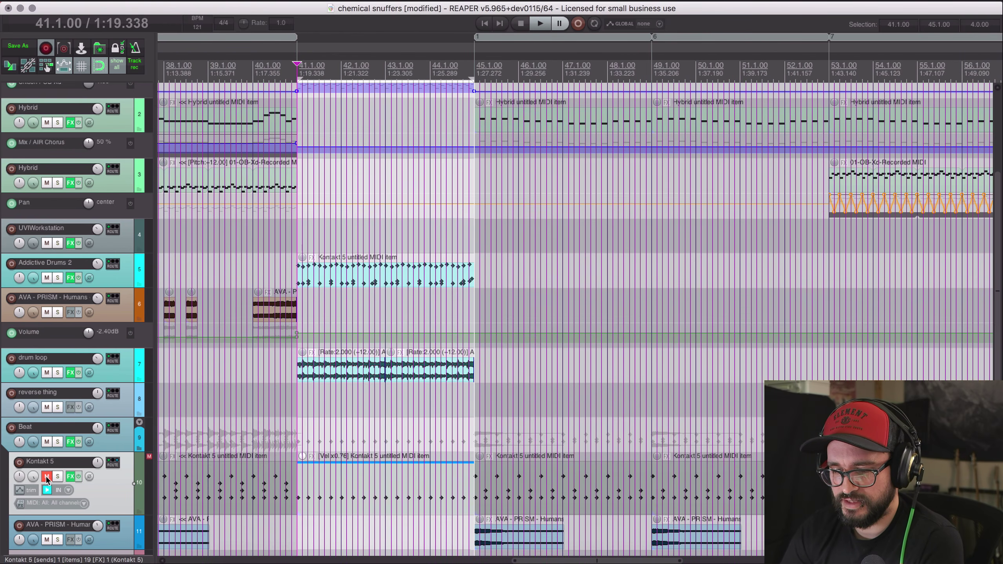
# Step: Play the full mix from 39.4.00 into the breakdown, comparing it with the Kontakt 5 MIDI item at bar 41 muted and unmuted
pyautogui.click(243, 72)
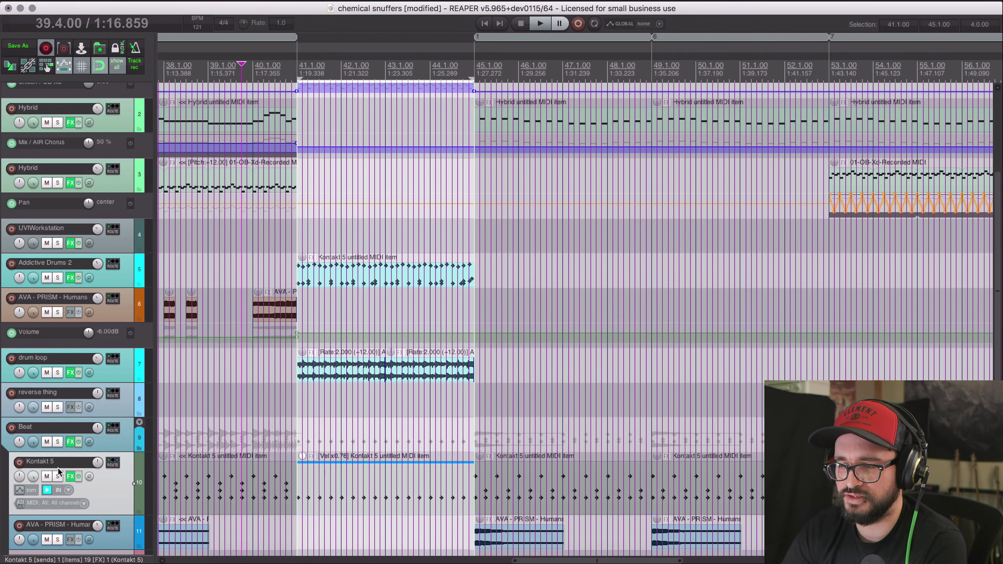
pyautogui.click(47, 476)
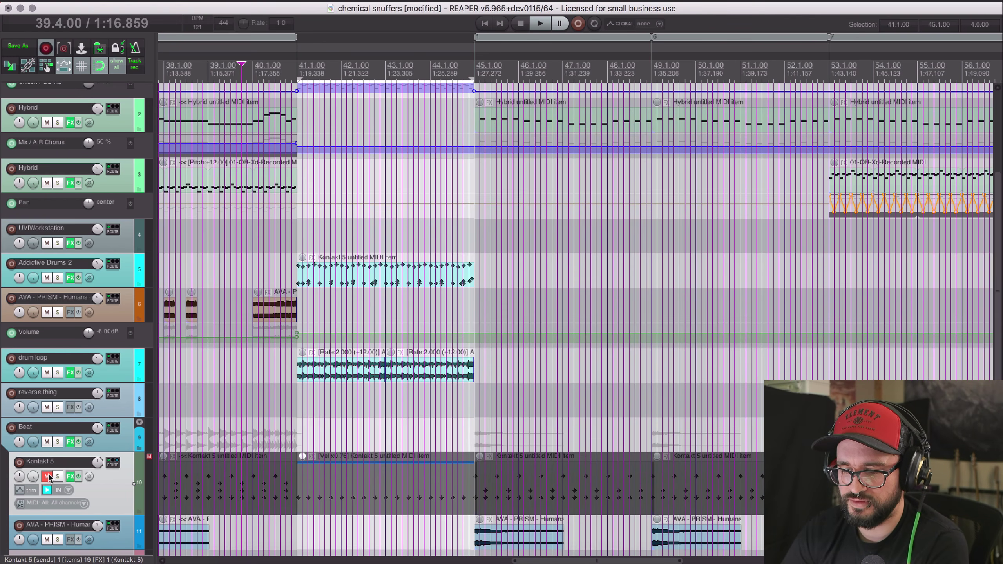
pyautogui.click(48, 476)
pyautogui.press('space')
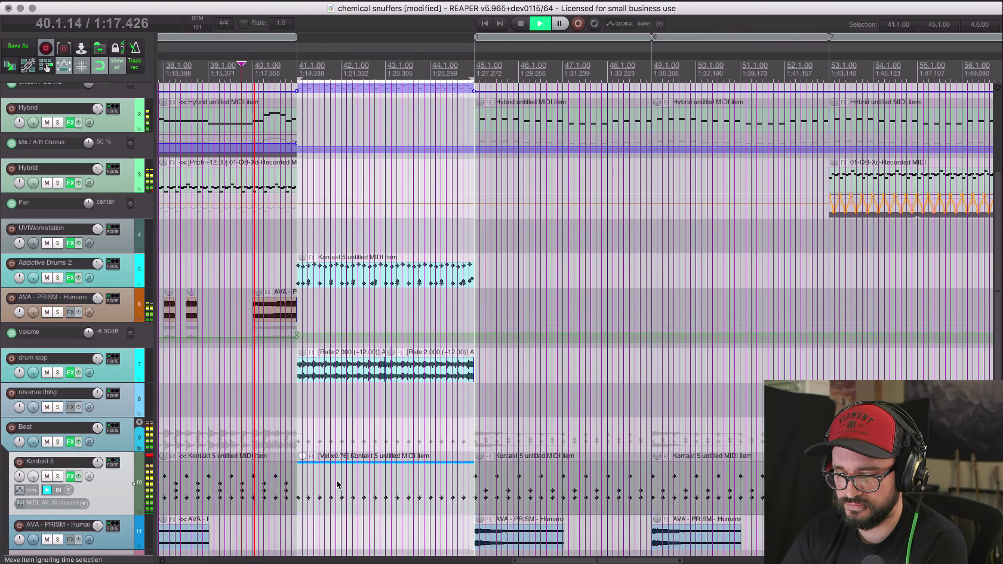
pyautogui.click(337, 480)
pyautogui.press('m')
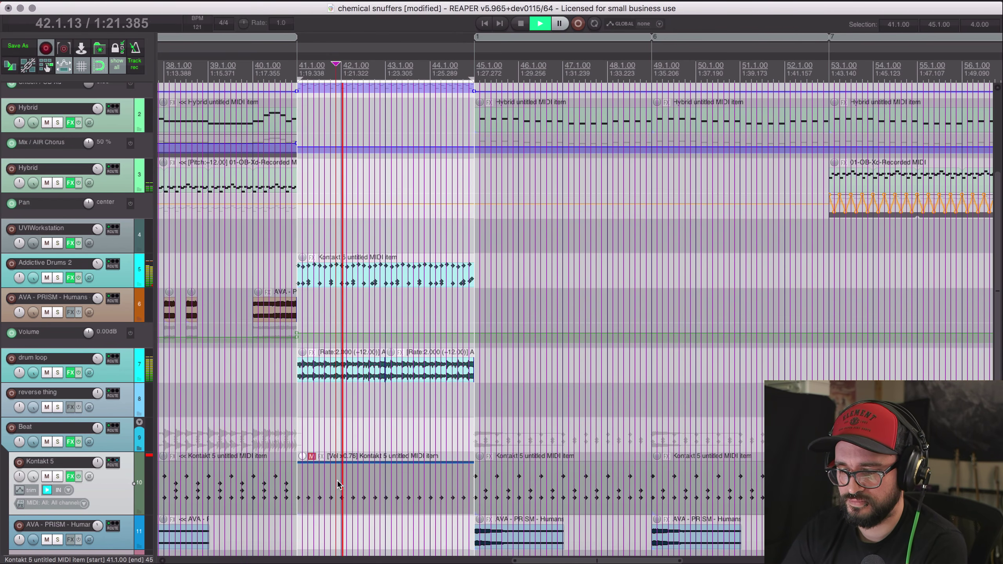
pyautogui.press('m')
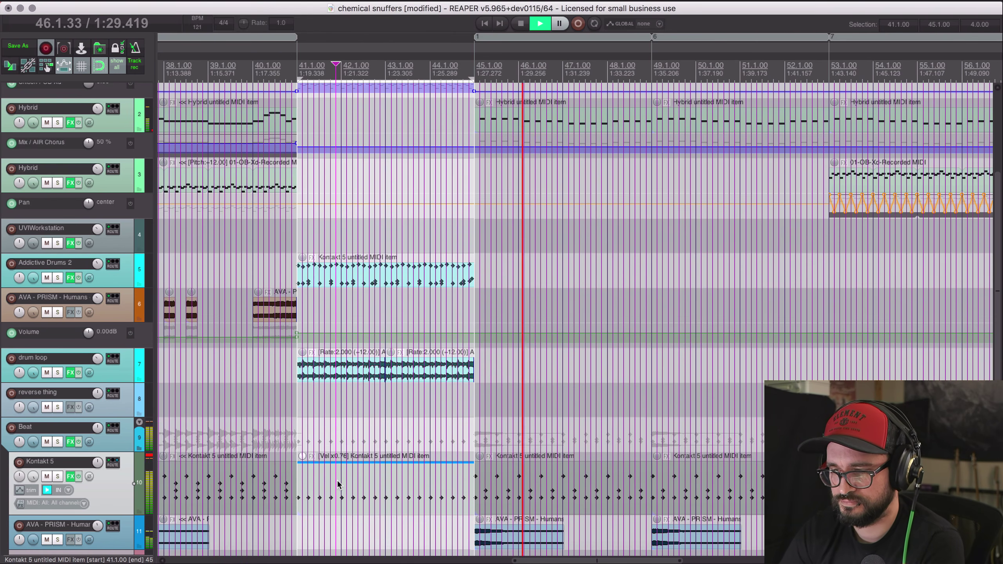
pyautogui.press('space')
# Step: Clear the time selection and reselect the Kontakt 5 MIDI item at bar 41 with the edit cursor at 44.2.00
pyautogui.click(463, 484)
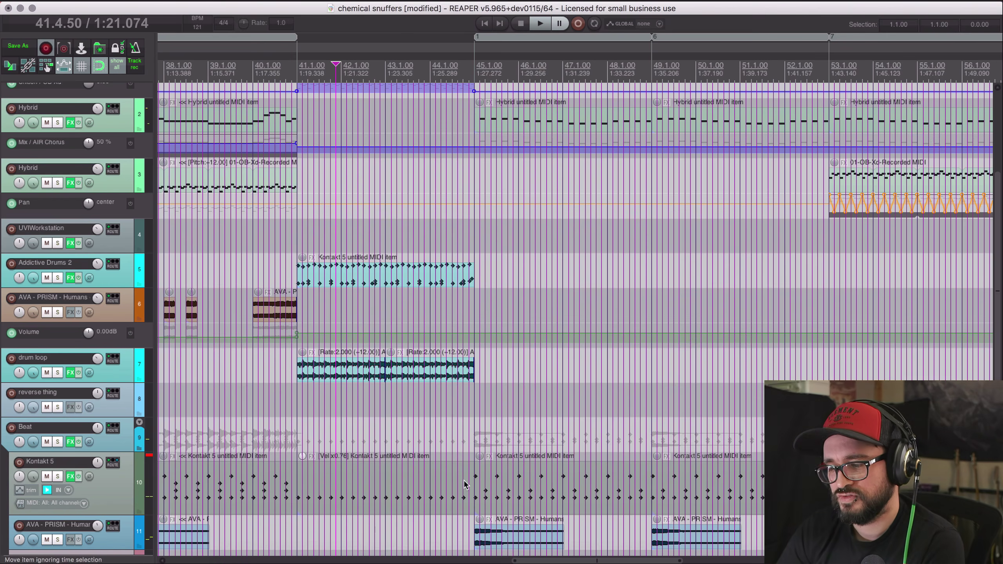
pyautogui.click(478, 434)
pyautogui.click(439, 478)
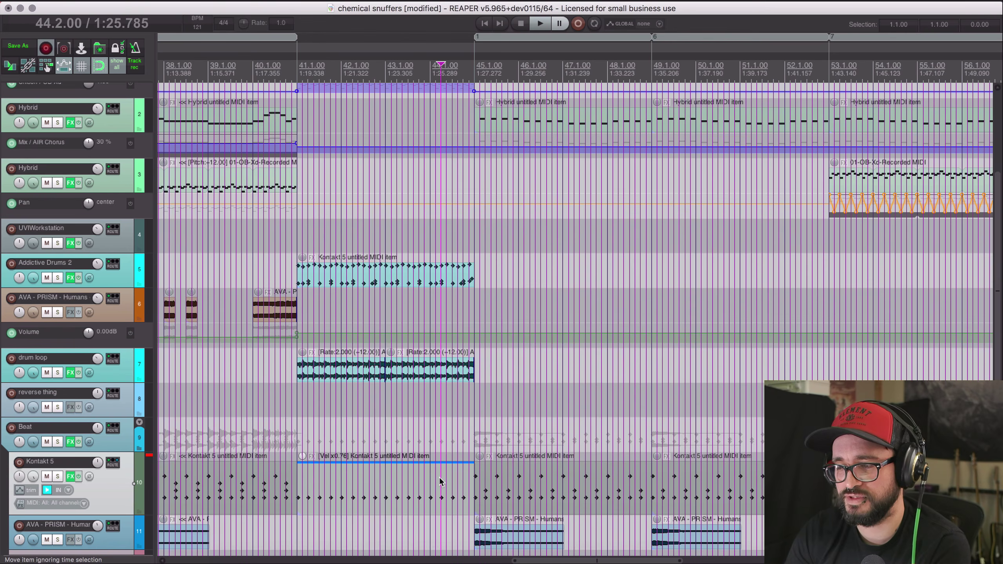